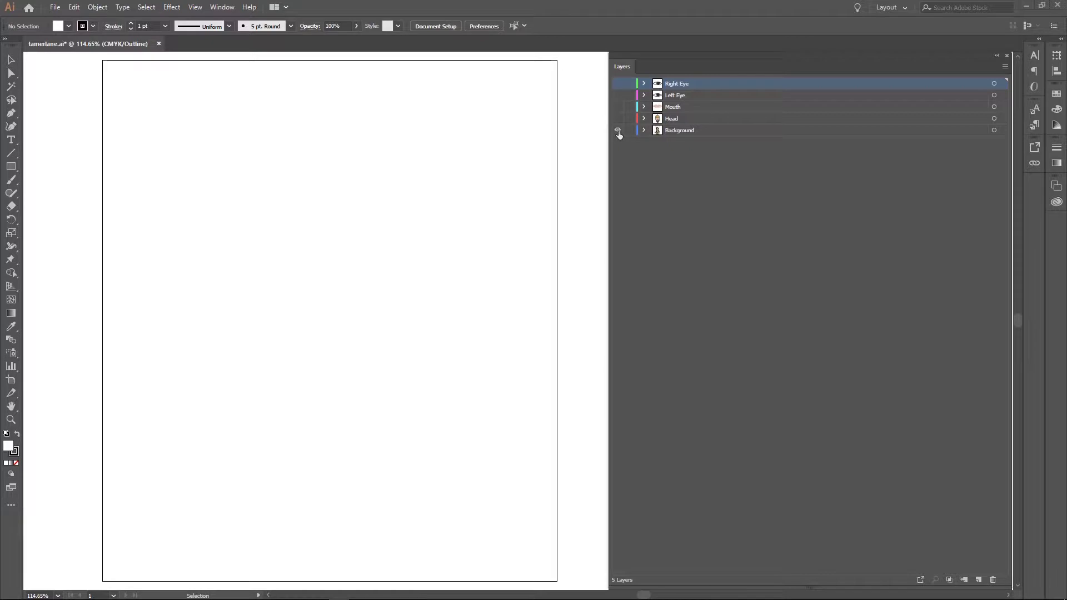
# - Switch from outline to preview mode and show the Background, Head, Mouth, Left Eye and Right Eye layers
pyautogui.hotkey('ctrl', 'y')
pyautogui.click(618, 131)
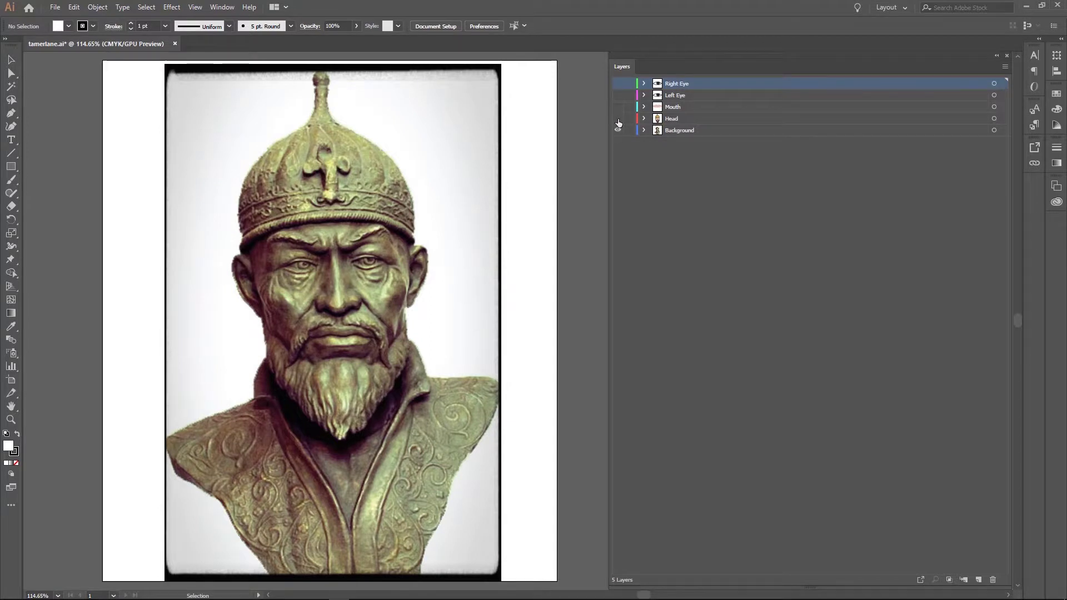
pyautogui.click(617, 119)
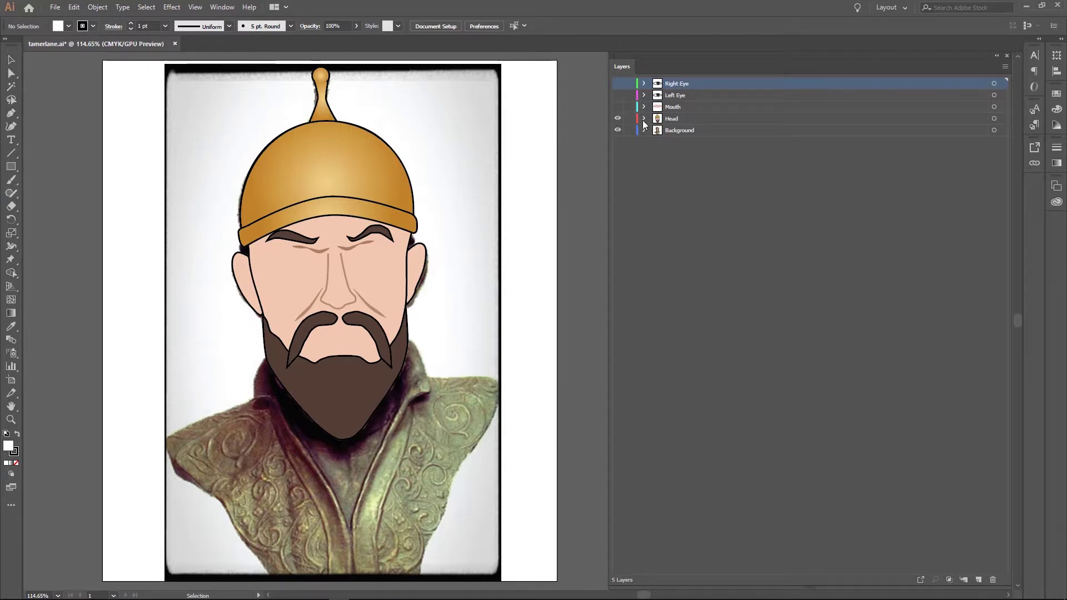
pyautogui.click(617, 108)
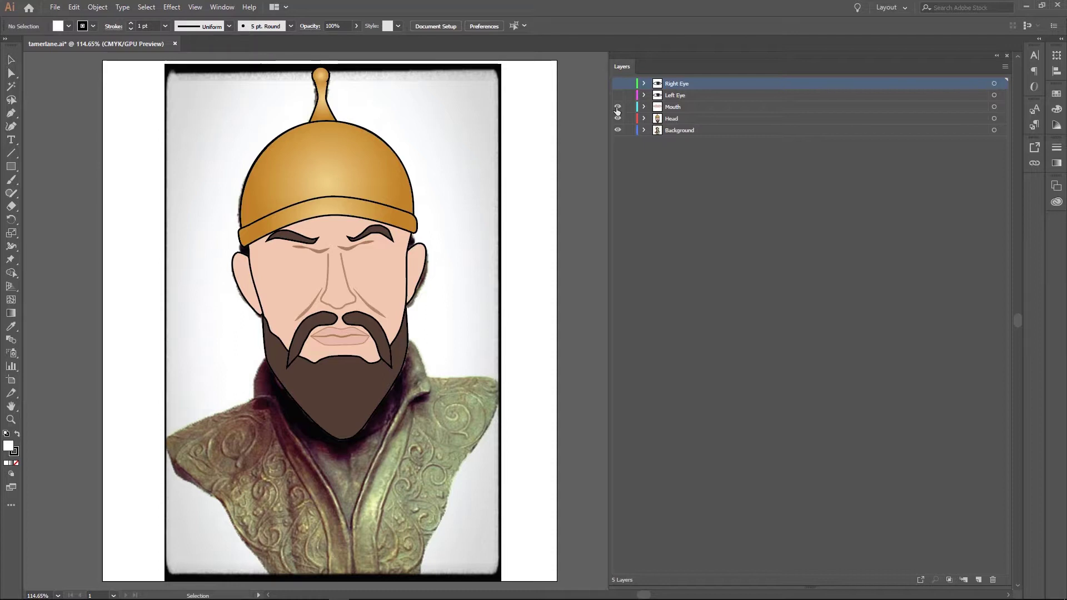
pyautogui.click(617, 96)
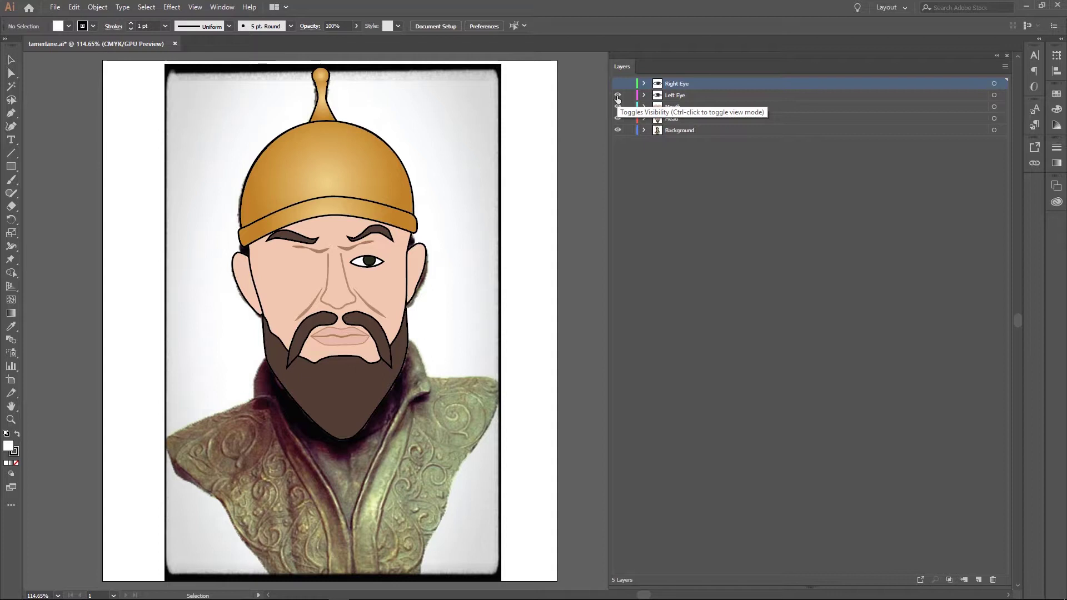
pyautogui.click(617, 87)
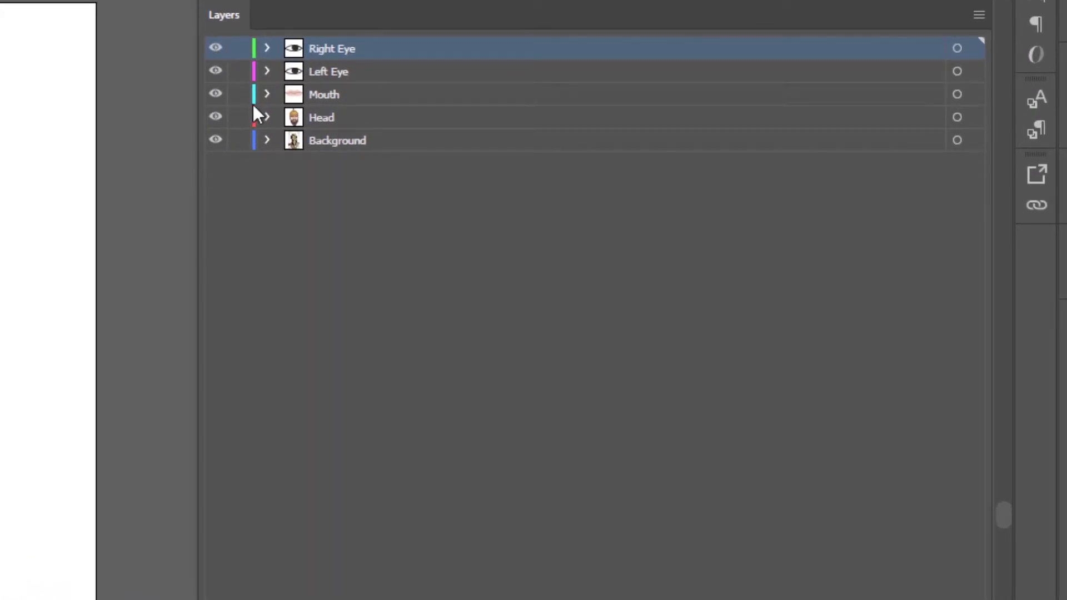
# - Examine the Head layer's parts by briefly hiding the Left Ear, Right Ear, Face and Beard one at a time
pyautogui.click(267, 117)
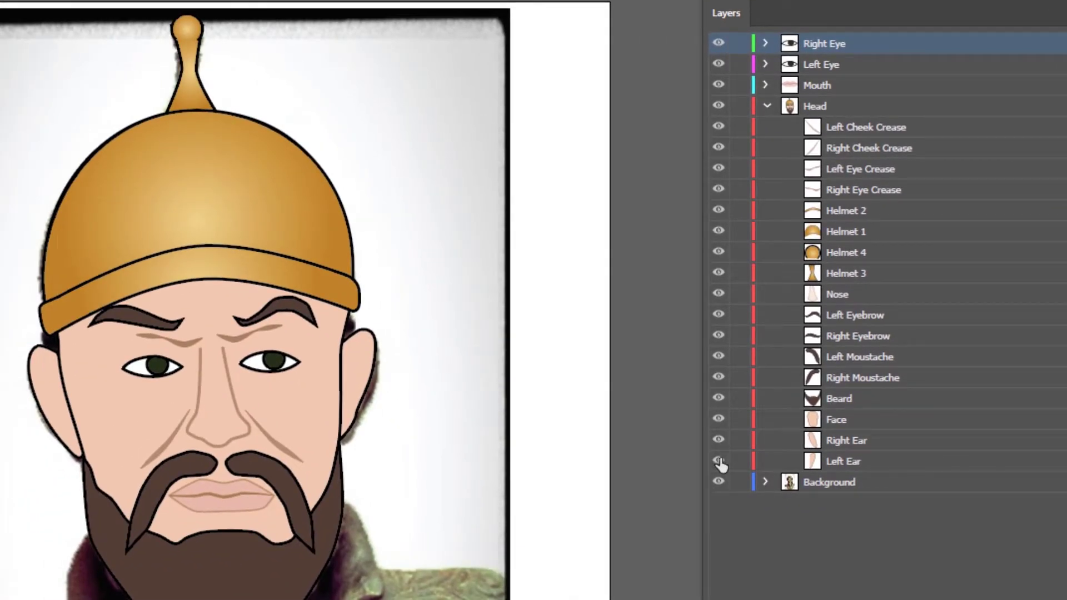
pyautogui.click(718, 461)
pyautogui.click(719, 461)
pyautogui.click(718, 440)
pyautogui.click(718, 440)
pyautogui.click(720, 420)
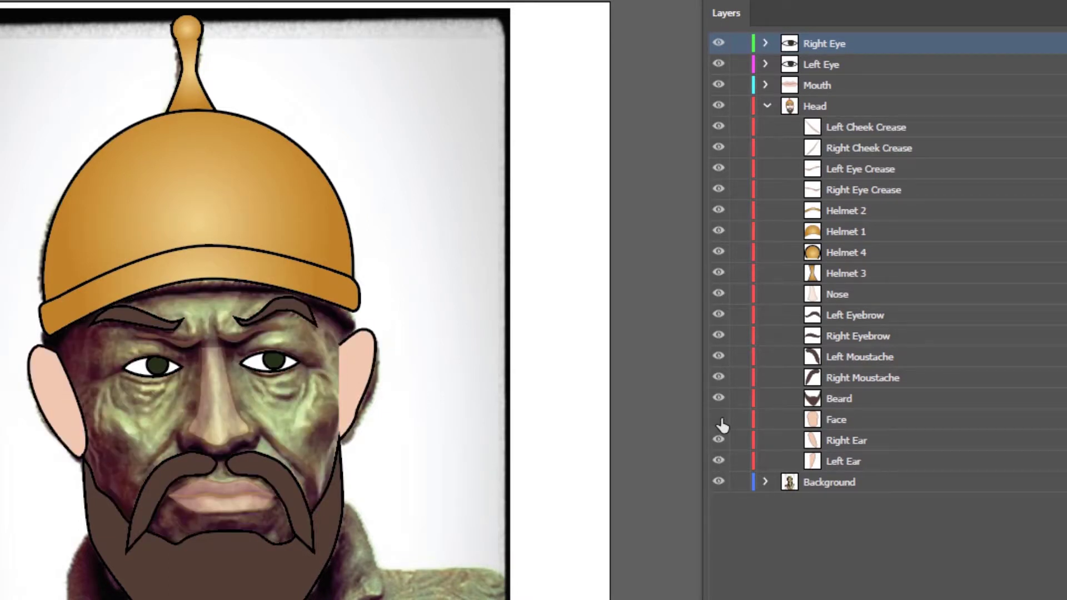
pyautogui.click(719, 420)
pyautogui.click(718, 399)
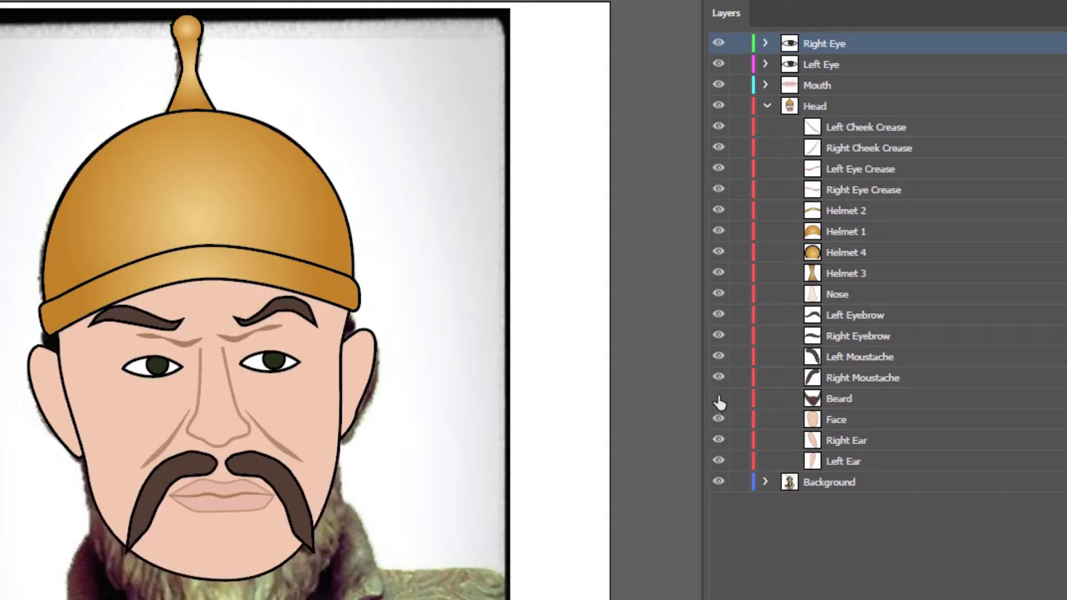
pyautogui.click(719, 399)
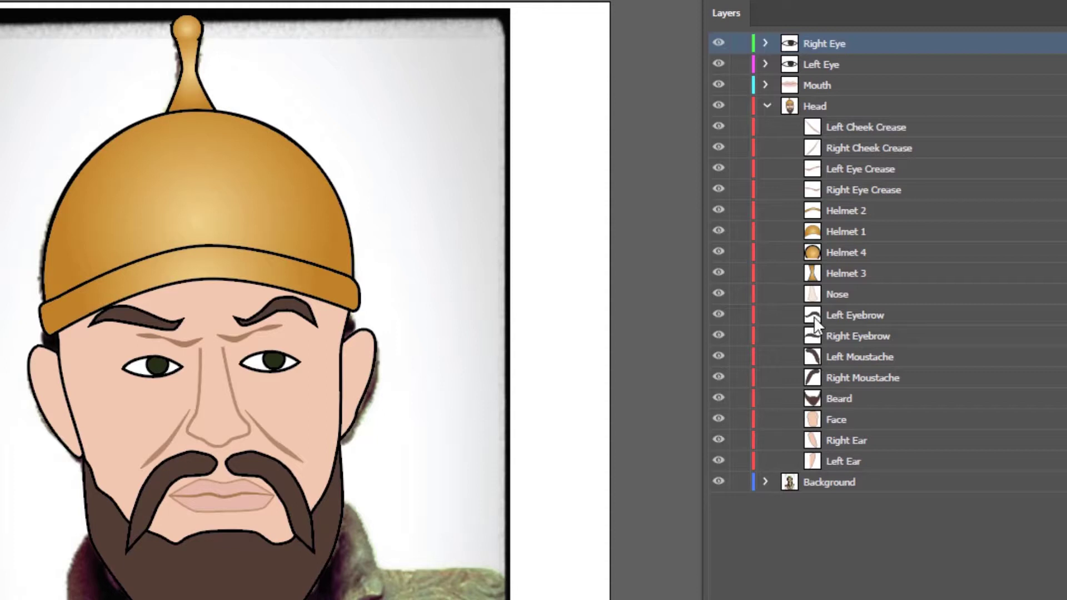
pyautogui.click(768, 105)
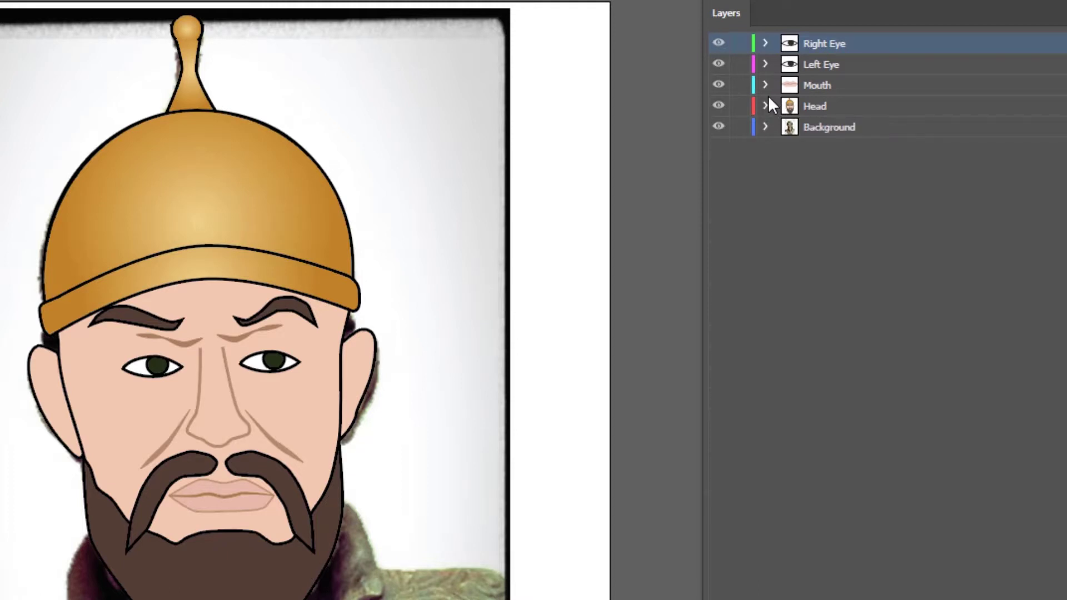
# - Hide the Neutral mouth shapes and preview the two L shapes in the Mouth layer, leaving the L shapes hidden
pyautogui.click(764, 85)
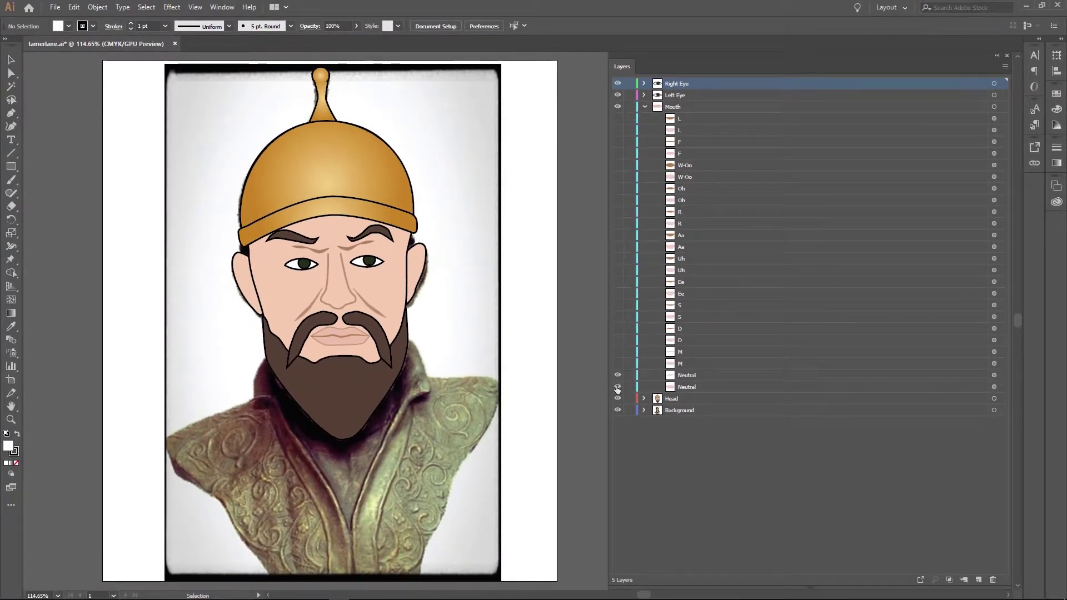
pyautogui.click(616, 388)
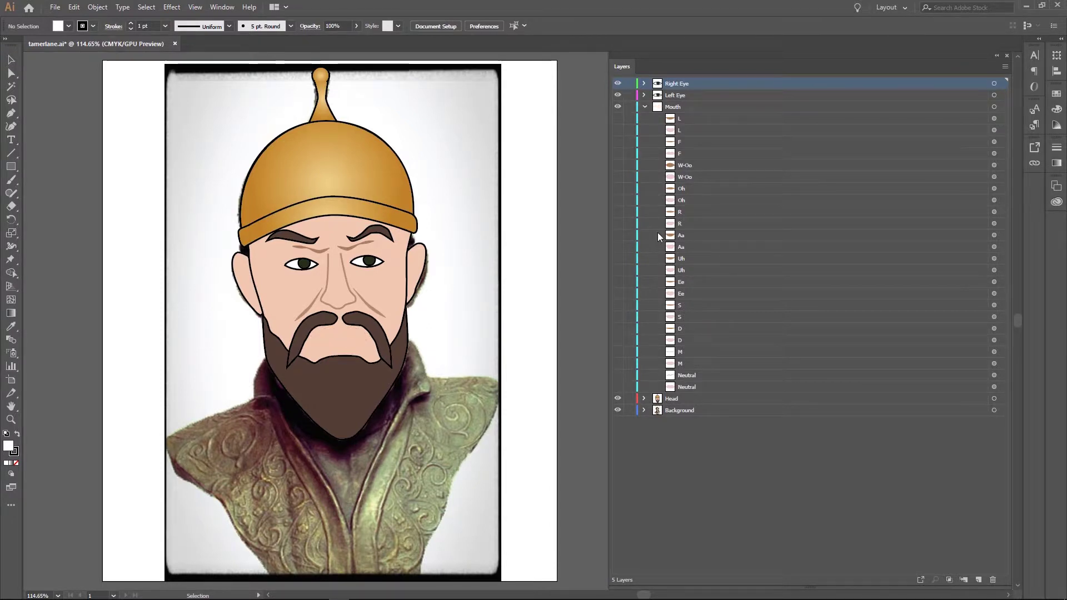
pyautogui.click(617, 130)
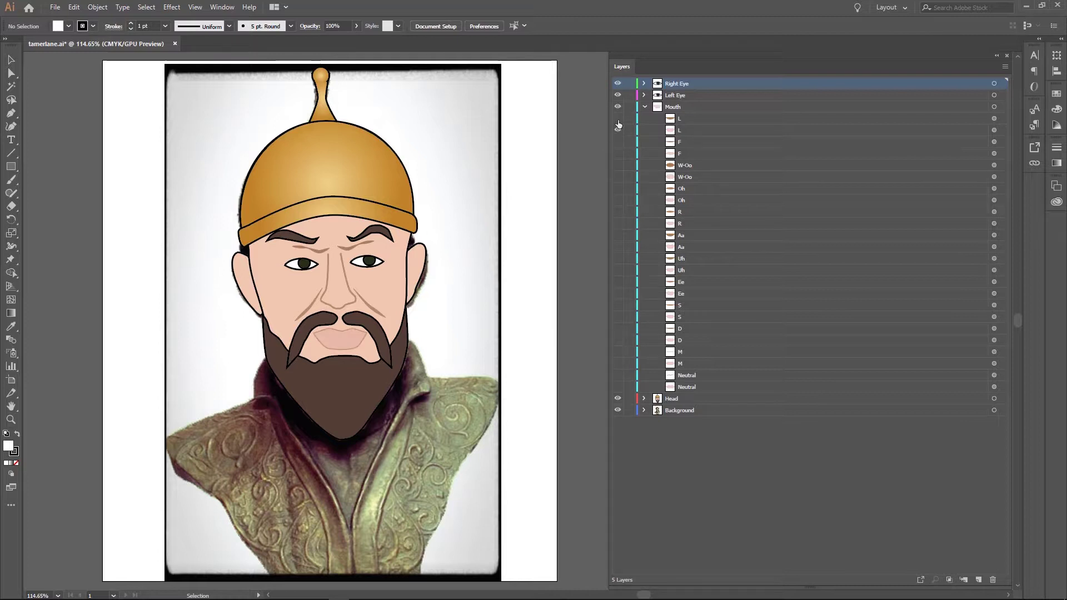
pyautogui.click(617, 119)
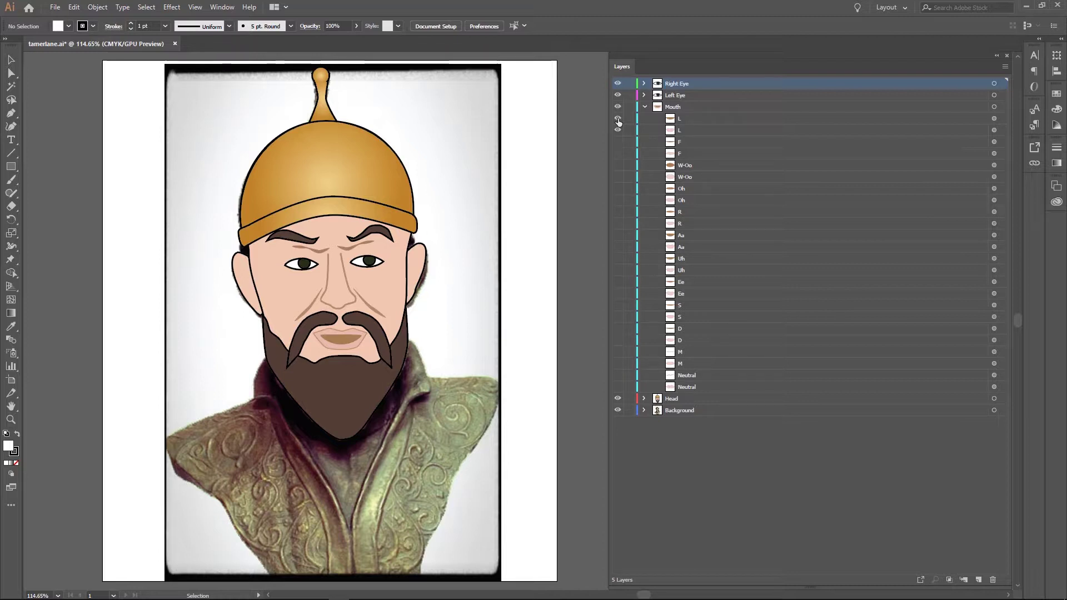
pyautogui.click(618, 118)
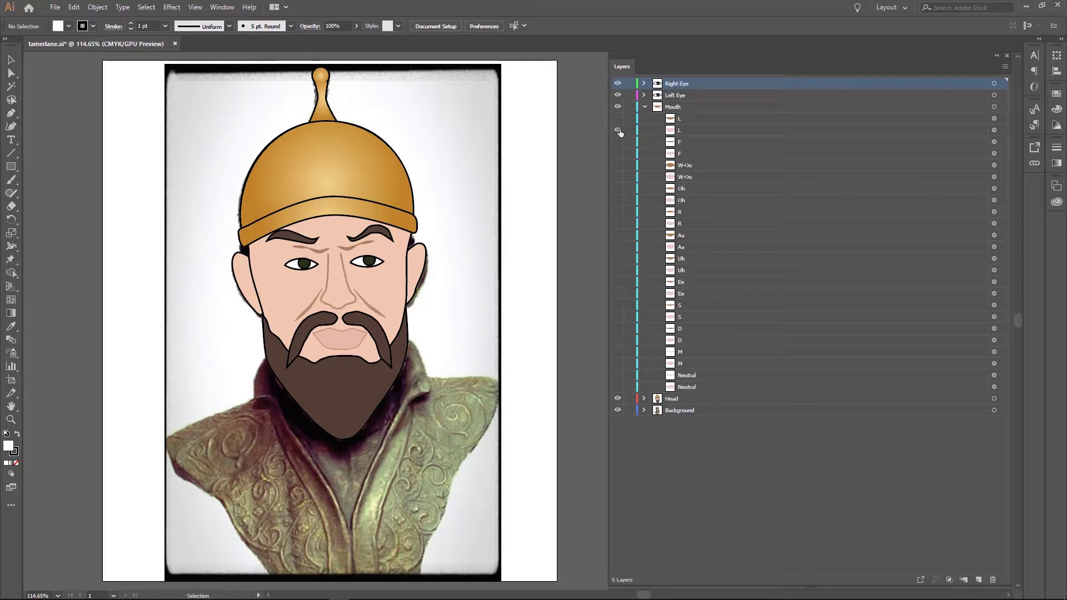
pyautogui.click(618, 130)
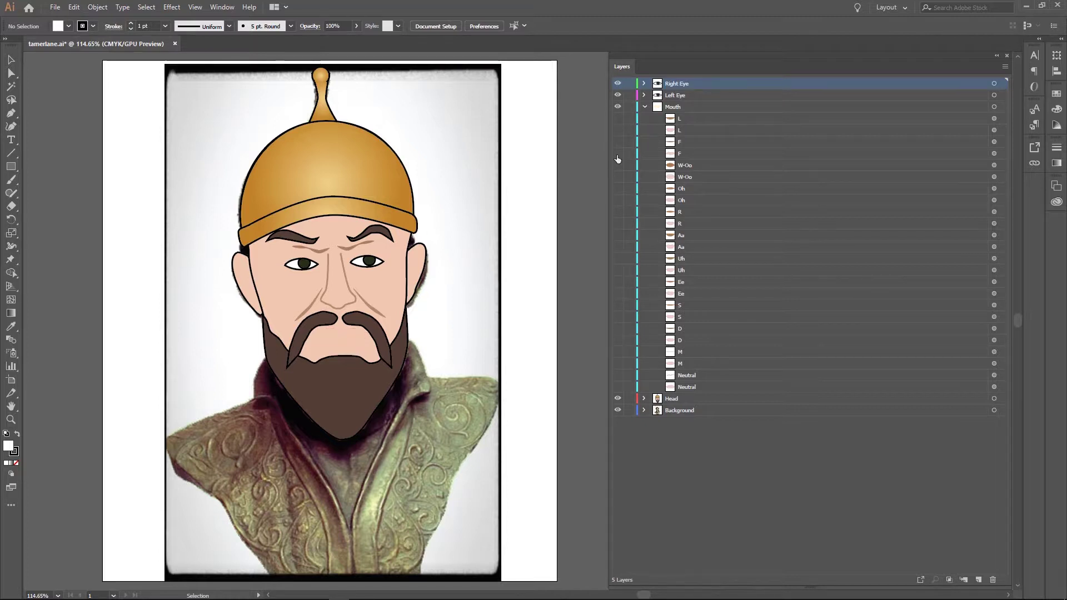
# - Preview the two F mouth shapes, hide them again and collapse the Mouth layer
pyautogui.click(617, 154)
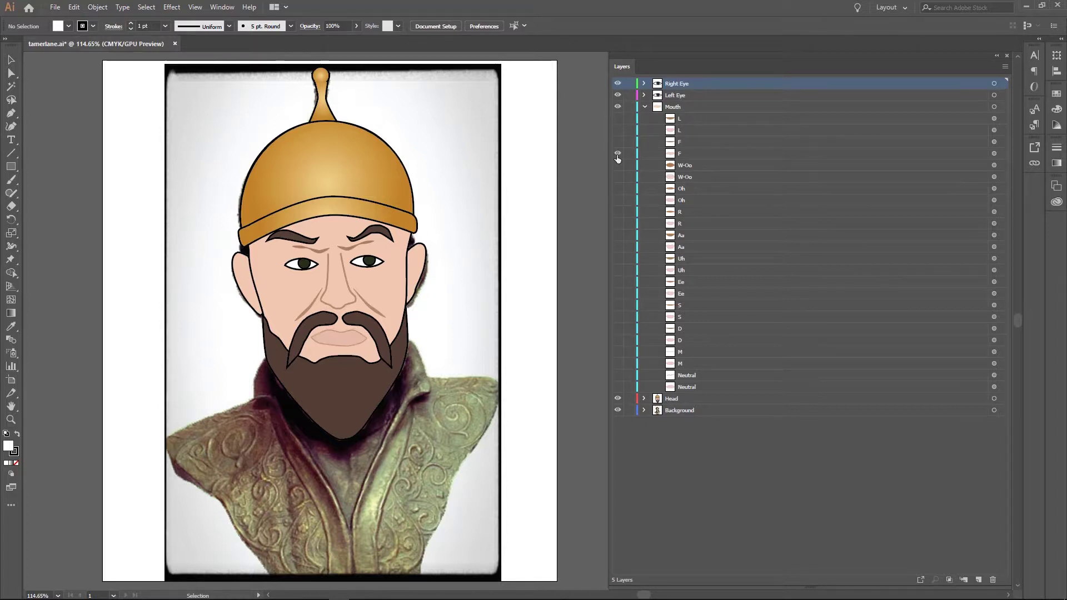
pyautogui.click(618, 142)
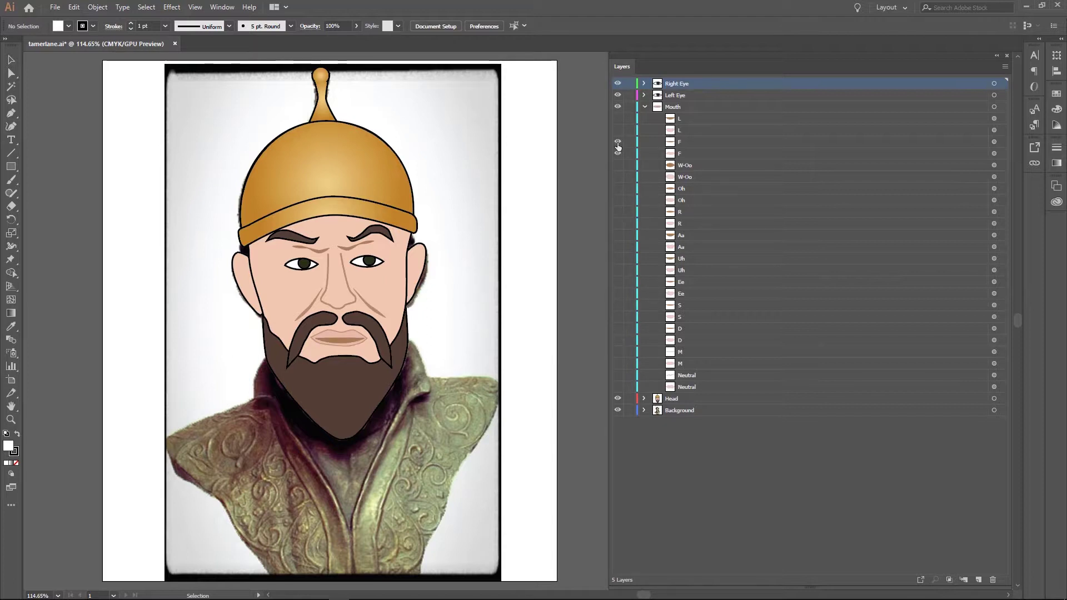
pyautogui.click(618, 142)
pyautogui.click(618, 154)
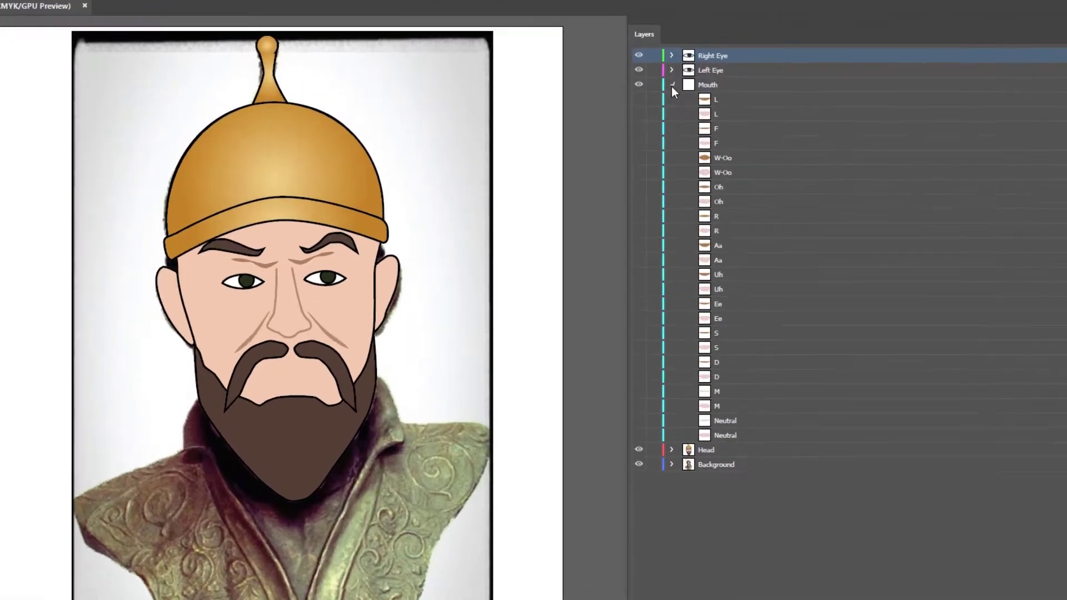
pyautogui.click(645, 107)
# - Examine the Left Eye layer by briefly hiding the Left Eyeball and the Left Pupil
pyautogui.click(718, 28)
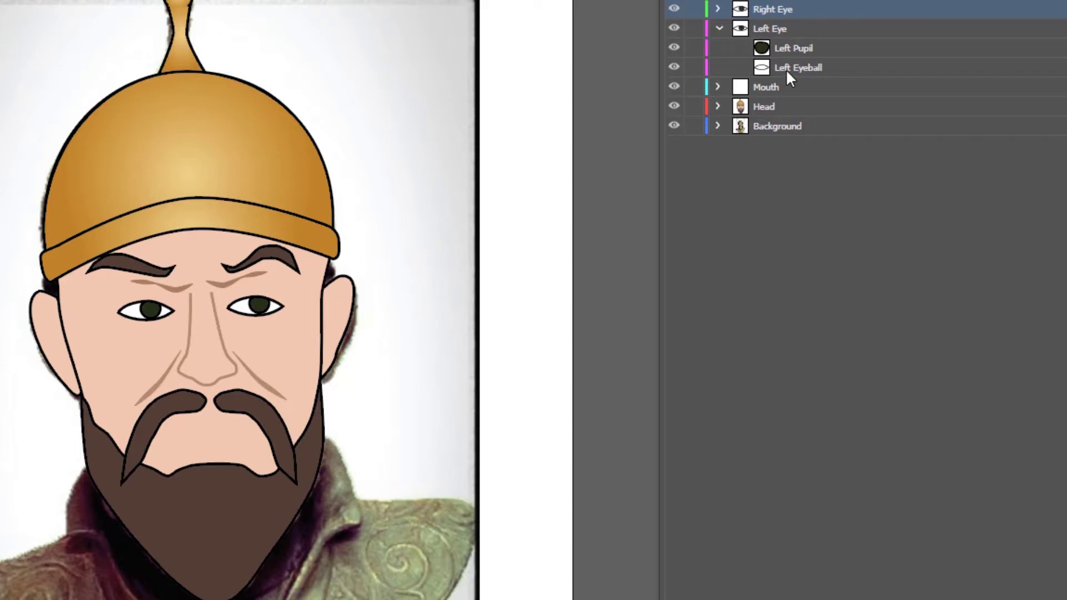
pyautogui.click(674, 68)
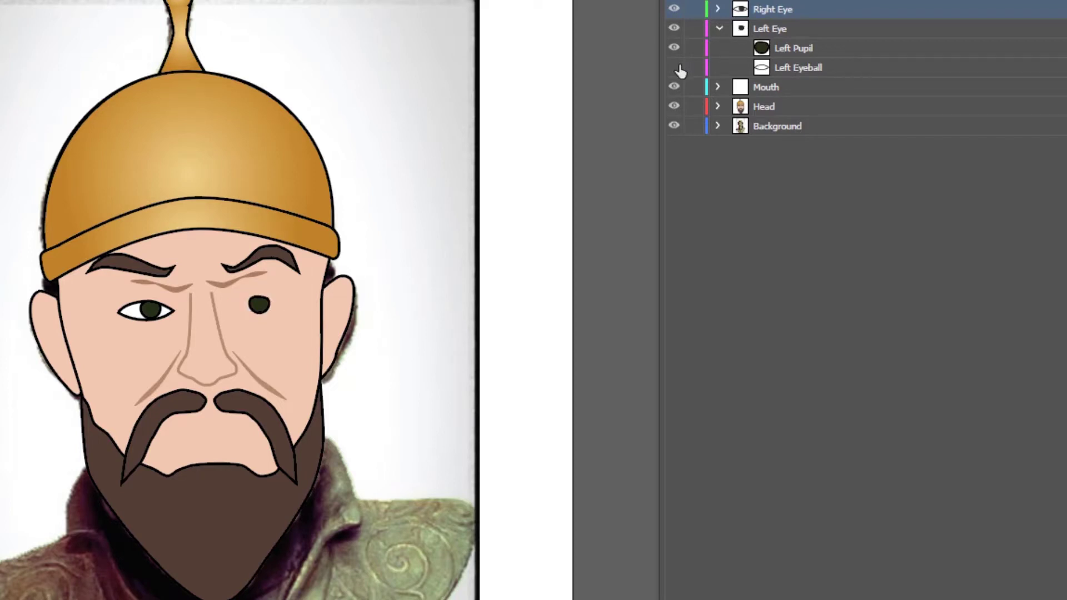
pyautogui.click(677, 68)
pyautogui.click(673, 49)
pyautogui.click(673, 49)
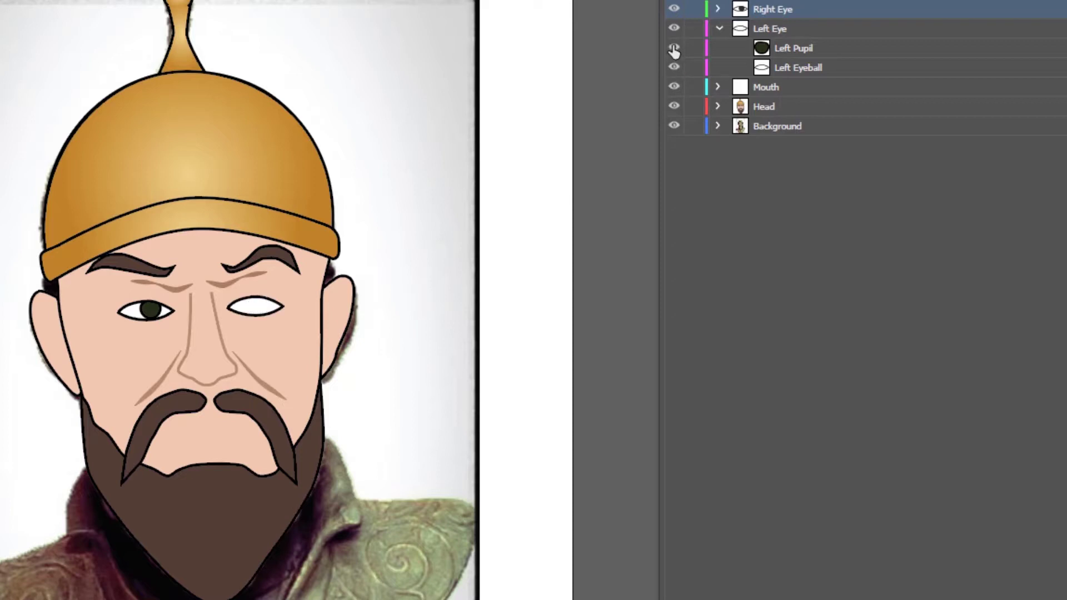
pyautogui.click(717, 27)
# - Examine the Right Eye layer by briefly hiding the Right Eyeball and the Right Pupil
pyautogui.click(717, 9)
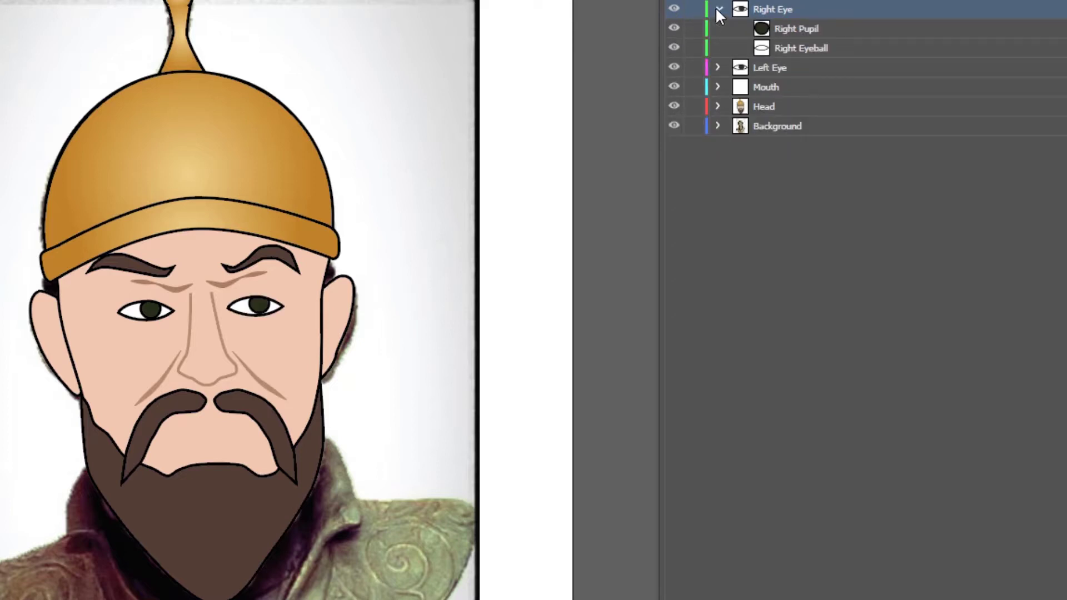
pyautogui.click(674, 48)
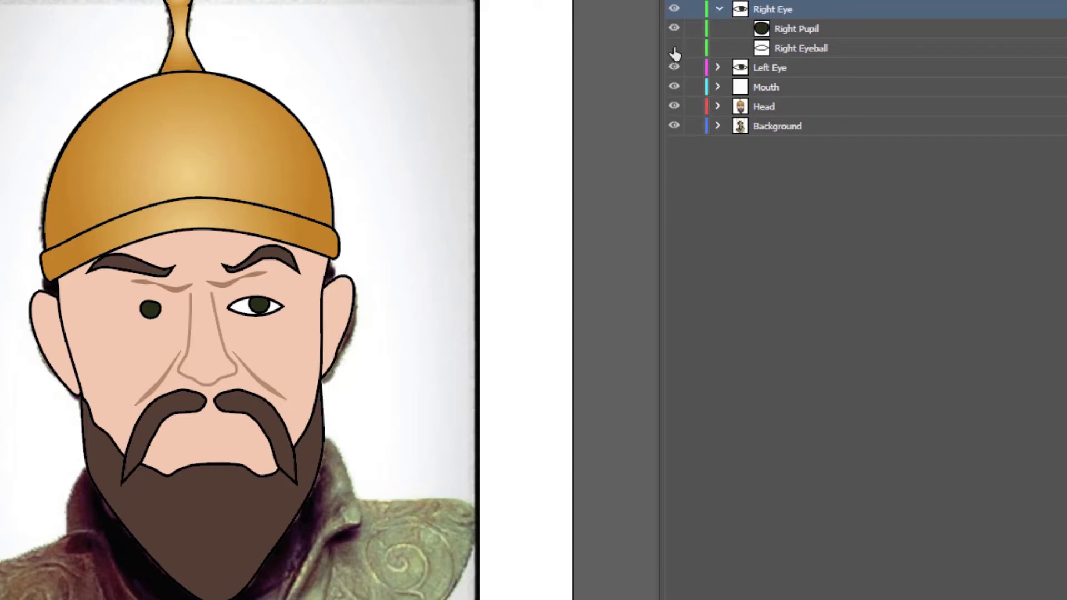
pyautogui.click(673, 48)
pyautogui.click(673, 28)
pyautogui.click(673, 27)
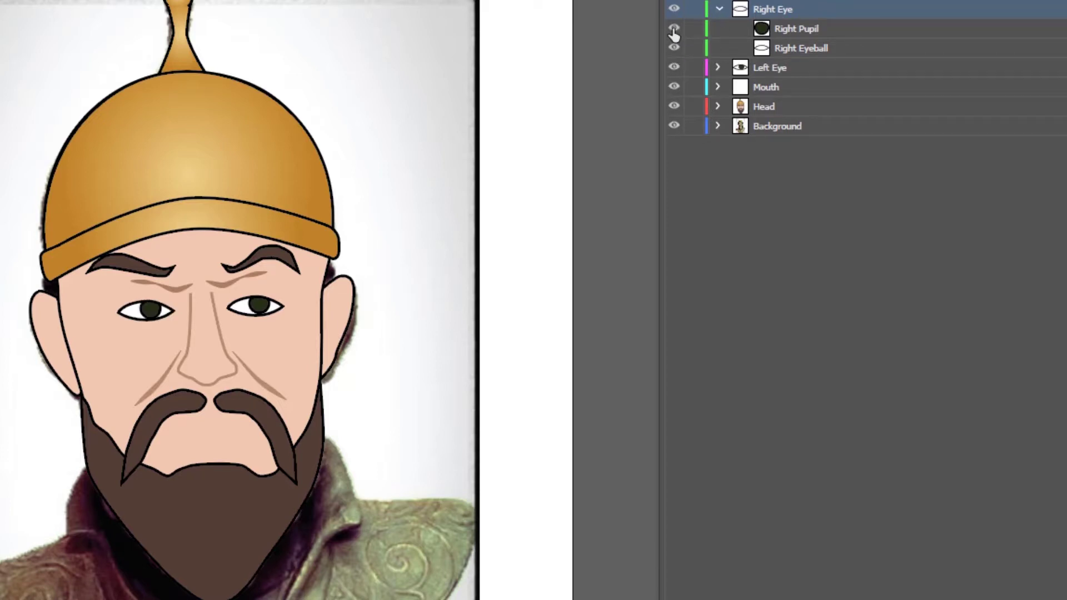
pyautogui.click(718, 9)
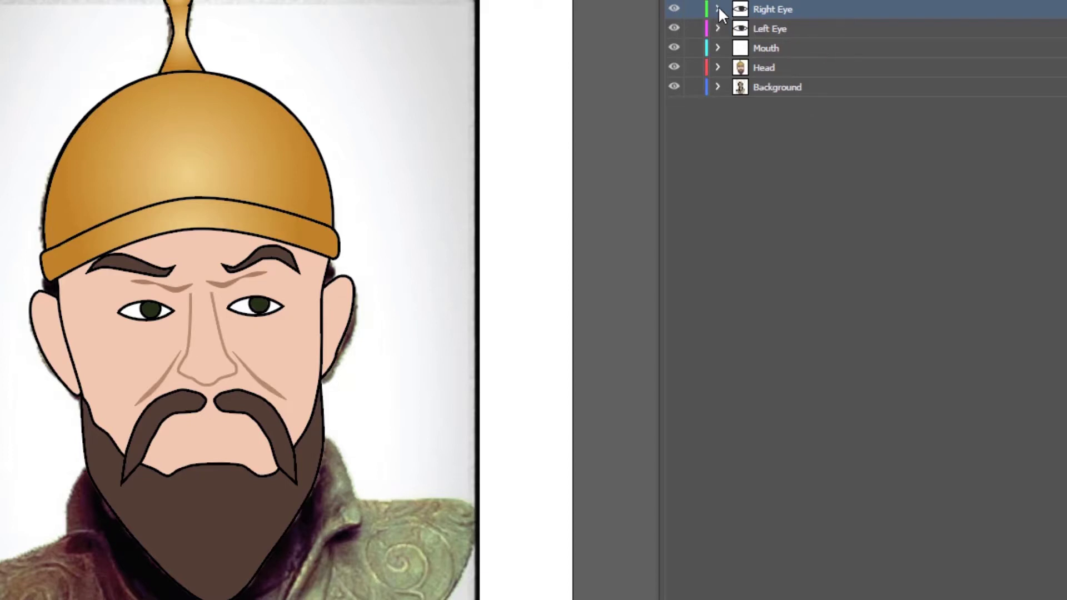
# - Show both Neutral mouth shapes in the Mouth layer again and collapse the layer
pyautogui.click(718, 48)
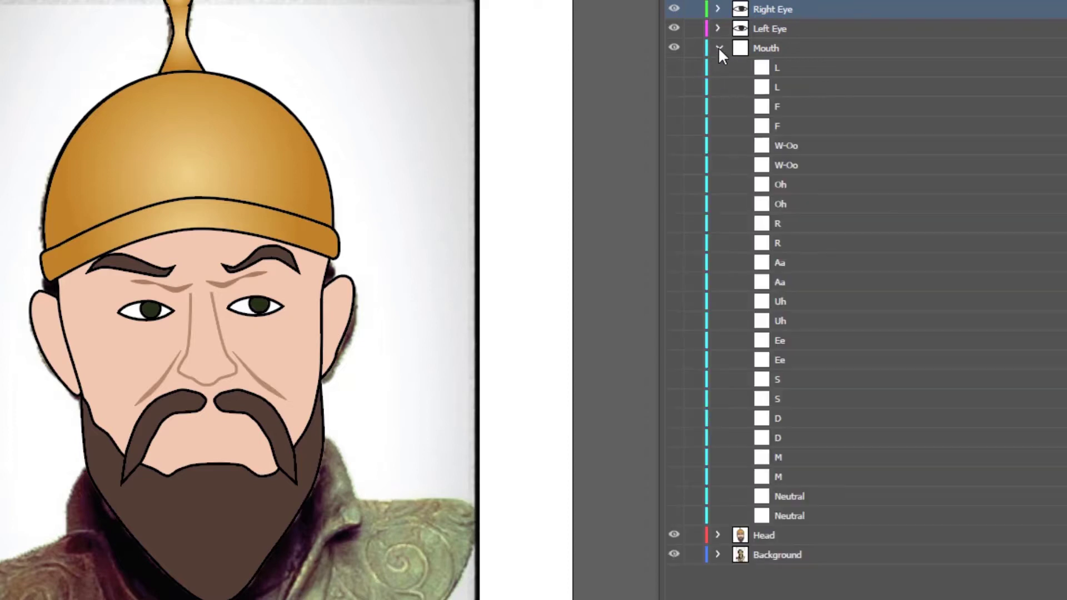
pyautogui.click(673, 516)
pyautogui.click(672, 496)
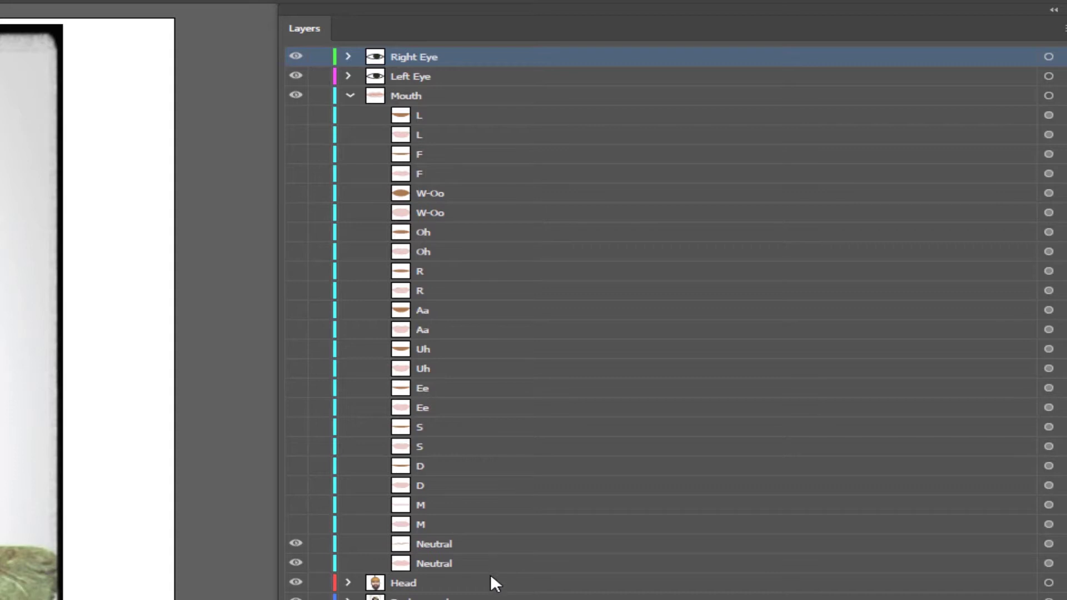
pyautogui.click(349, 97)
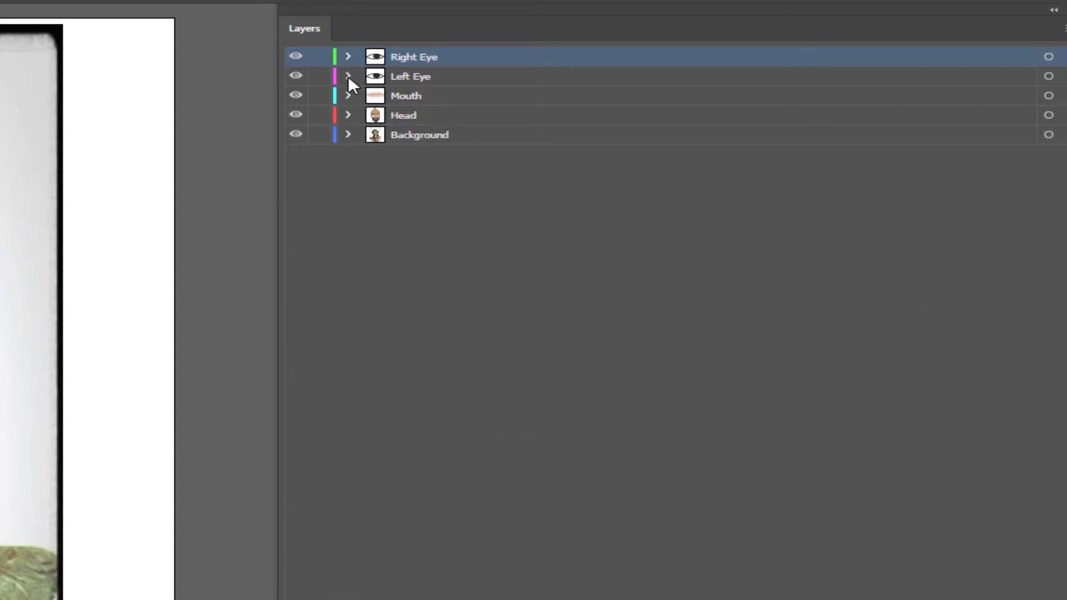
# - Review the sublayer names inside the Left Eye, Right Eye and Head layers, collapsing each again
pyautogui.click(349, 76)
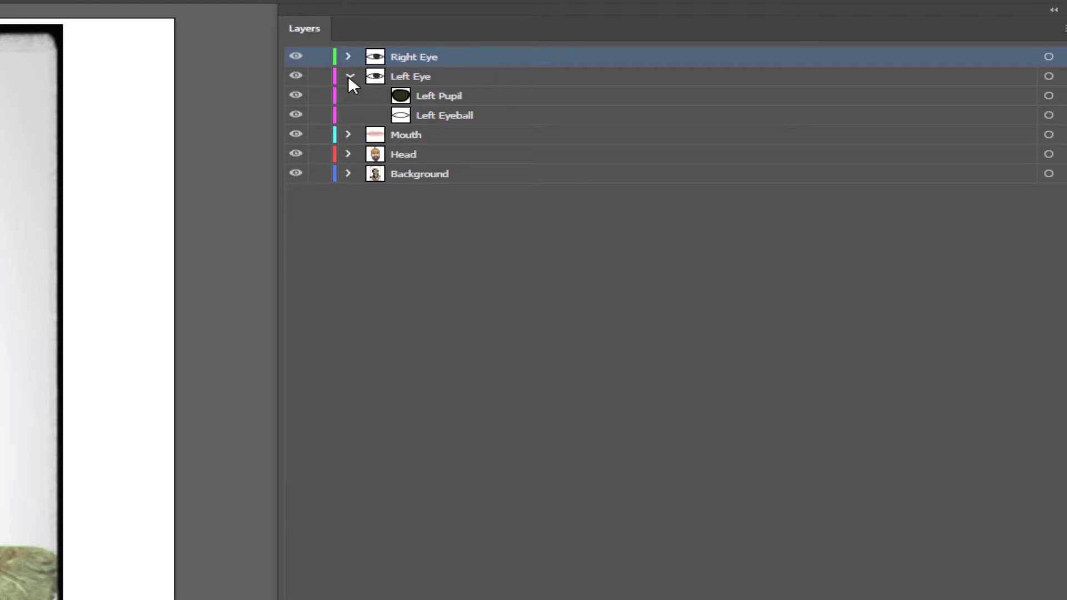
pyautogui.click(349, 76)
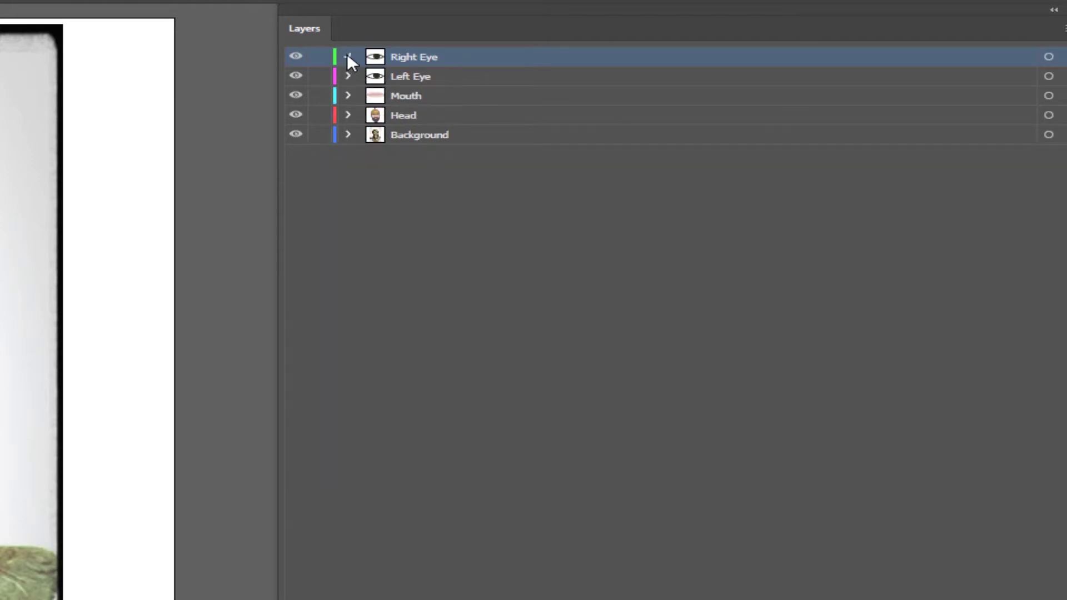
pyautogui.click(349, 56)
pyautogui.click(348, 56)
pyautogui.click(349, 115)
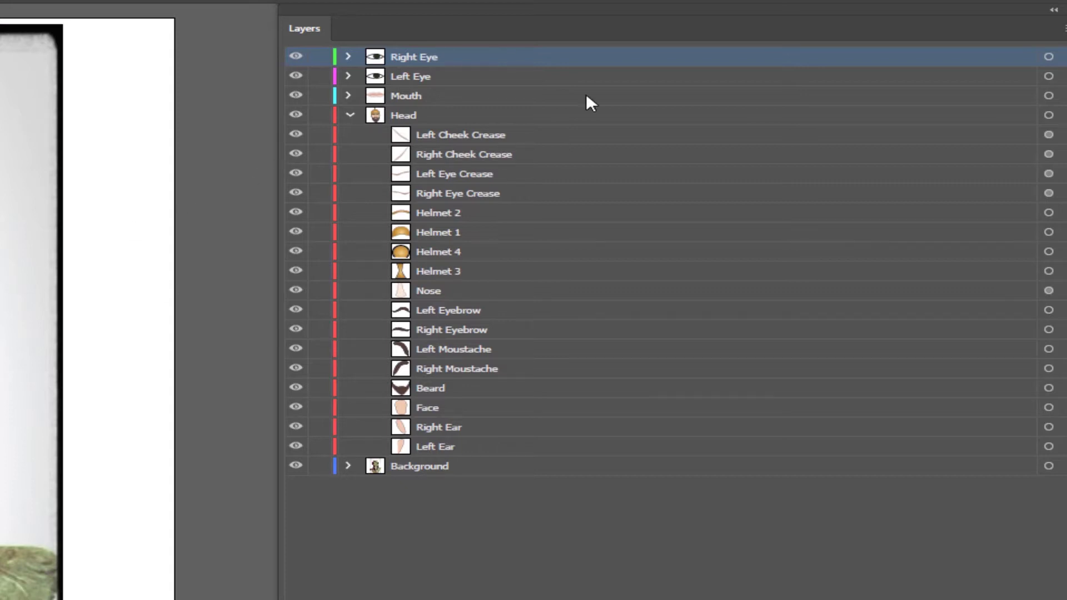
pyautogui.click(349, 115)
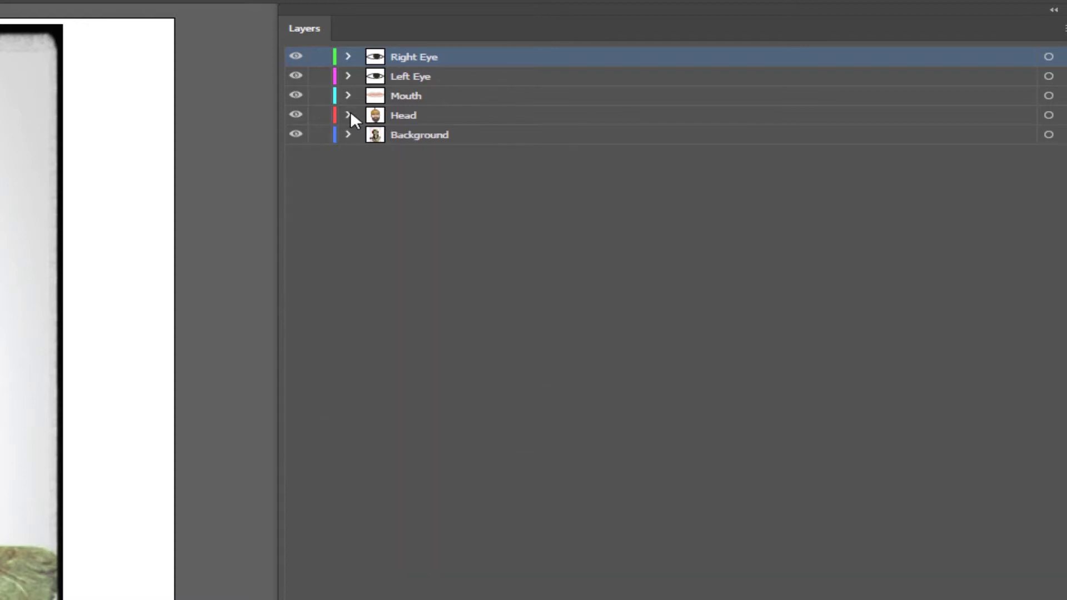
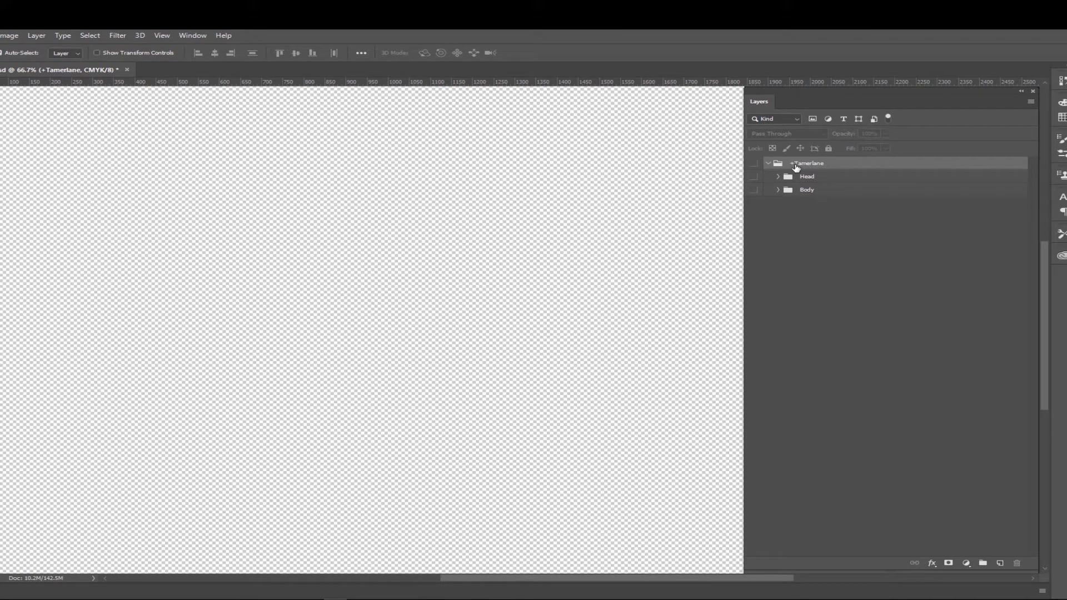
# - Make the +Tamerlane and Head groups visible and expand Head and +Frontal to reveal the facial layers
pyautogui.click(754, 165)
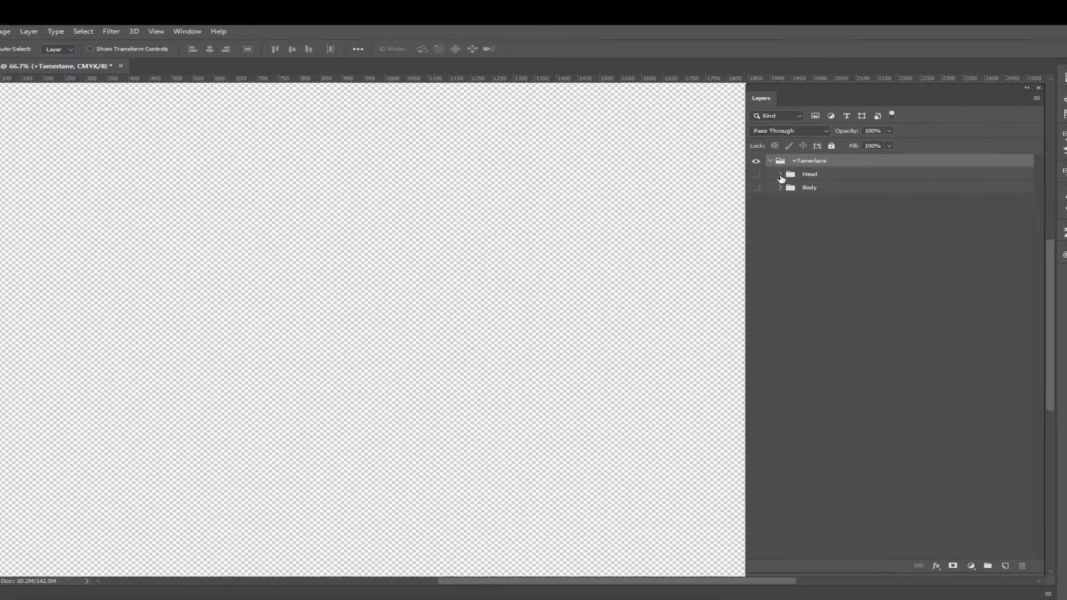
pyautogui.click(778, 177)
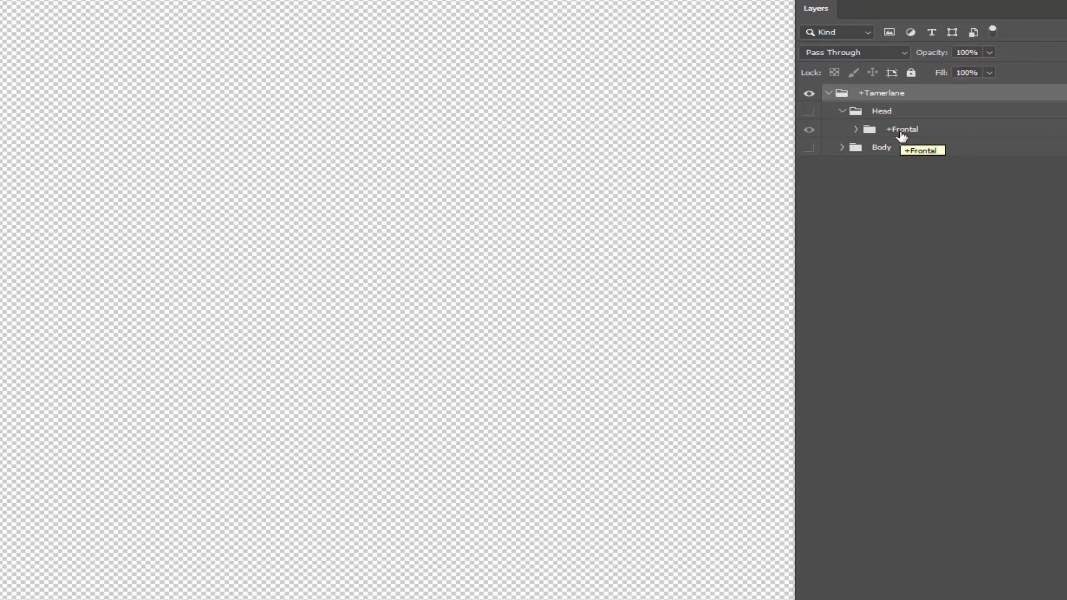
pyautogui.click(855, 130)
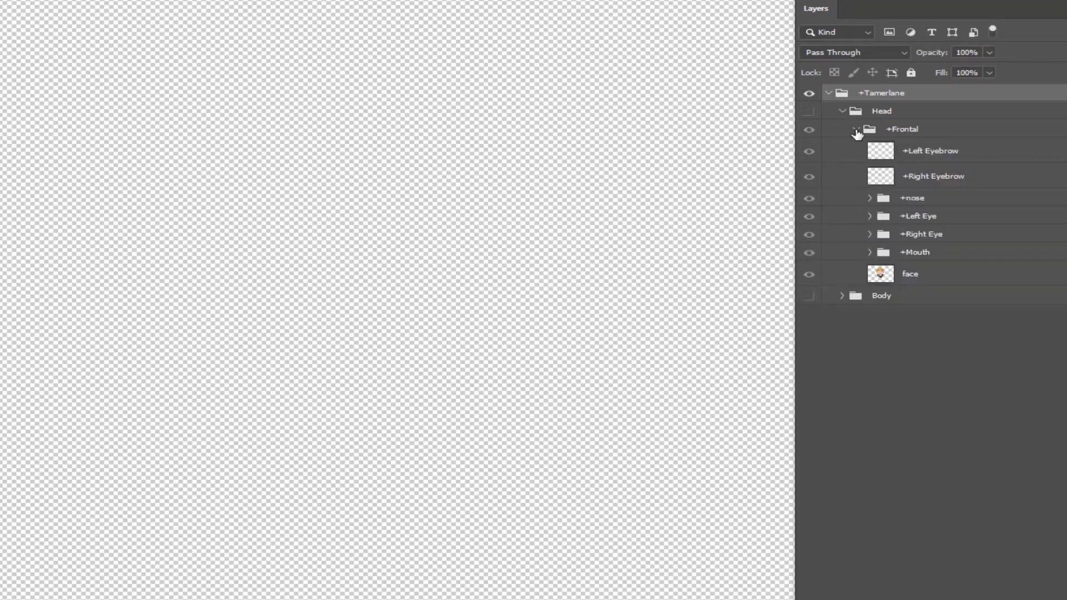
pyautogui.click(808, 277)
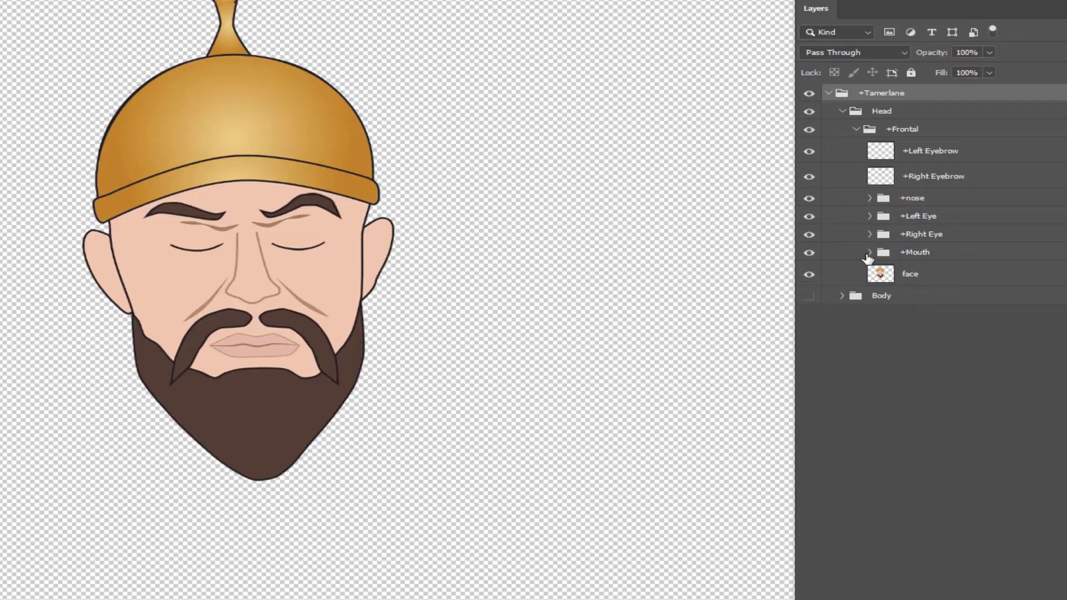
# - Review the mouth shape layers inside the +Mouth group and collapse it again
pyautogui.click(877, 255)
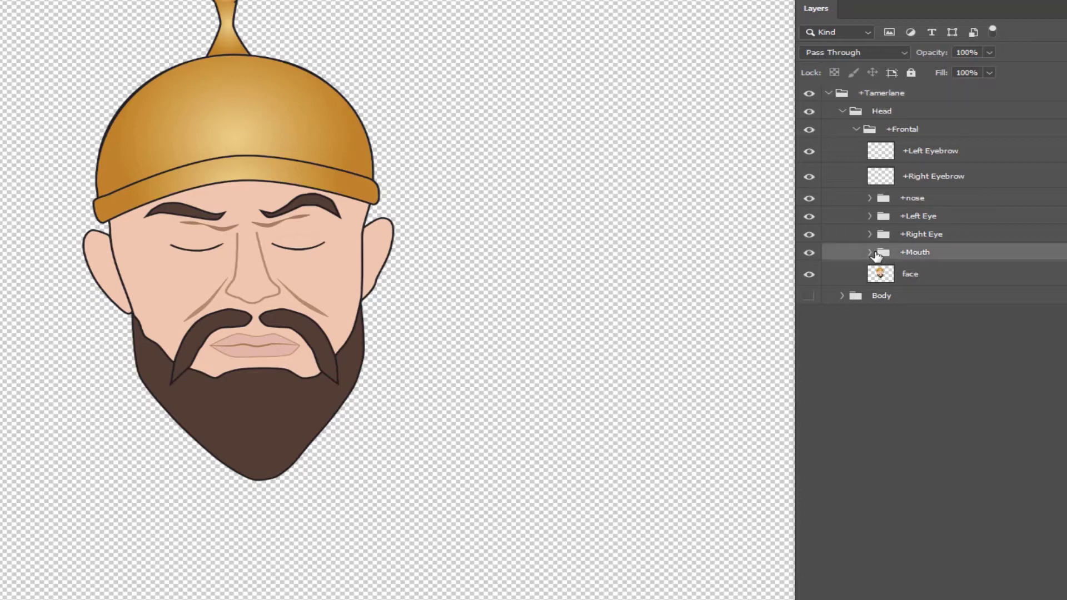
pyautogui.click(870, 253)
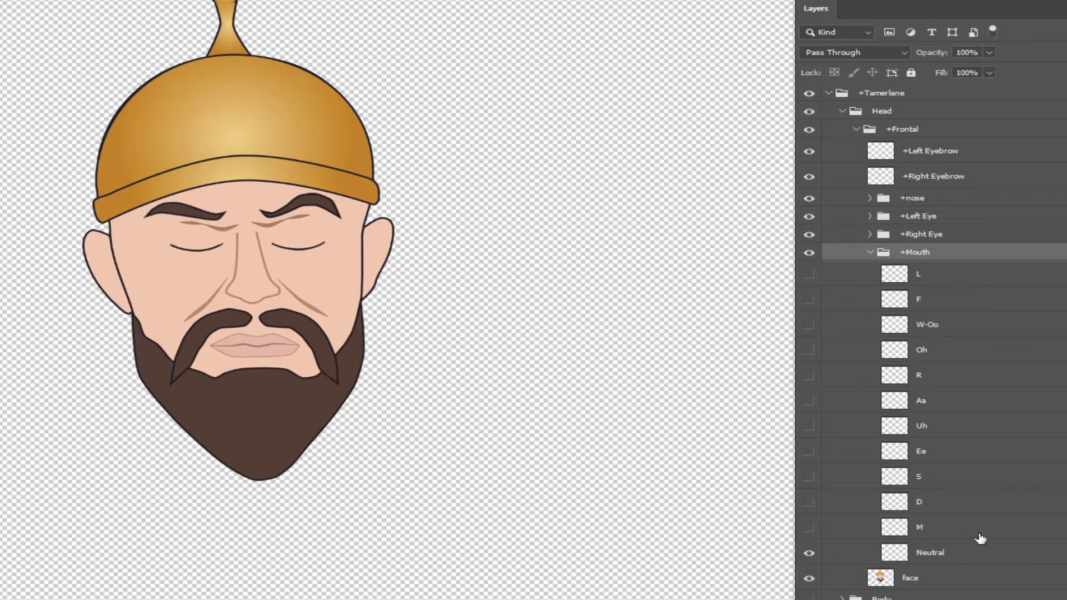
pyautogui.click(871, 253)
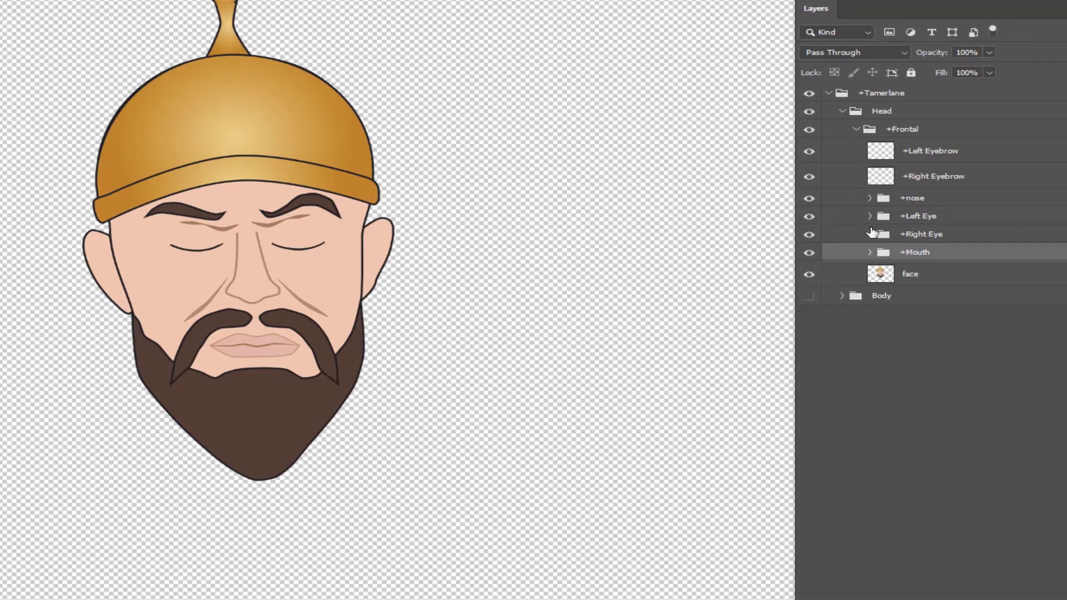
# - Review the blink, pupil and eyeball layers inside the +Left Eye and +Right Eye groups, collapsing each again
pyautogui.click(871, 216)
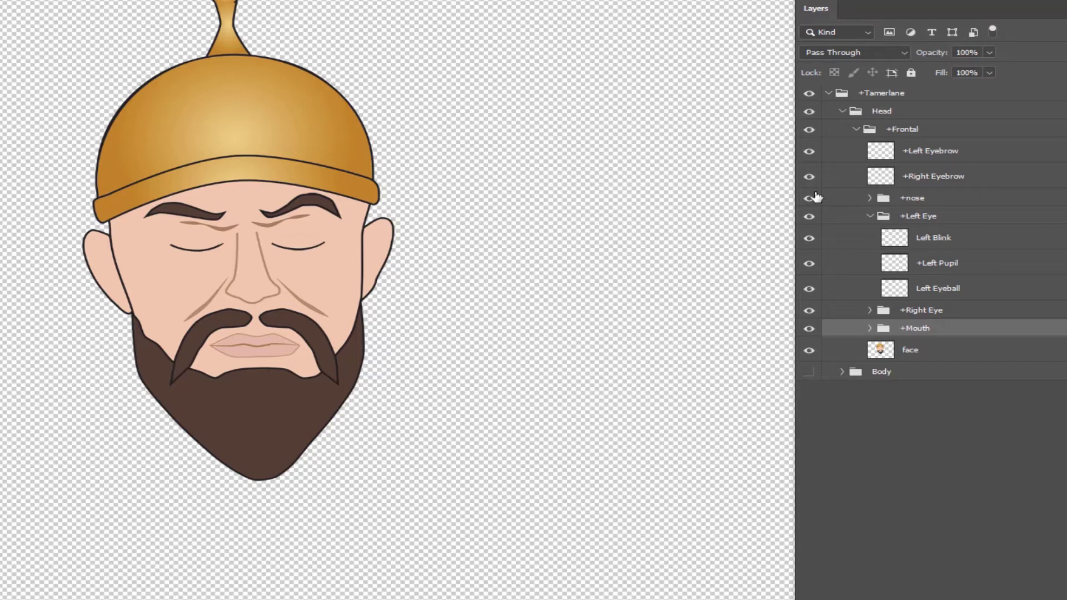
pyautogui.click(870, 217)
pyautogui.click(871, 239)
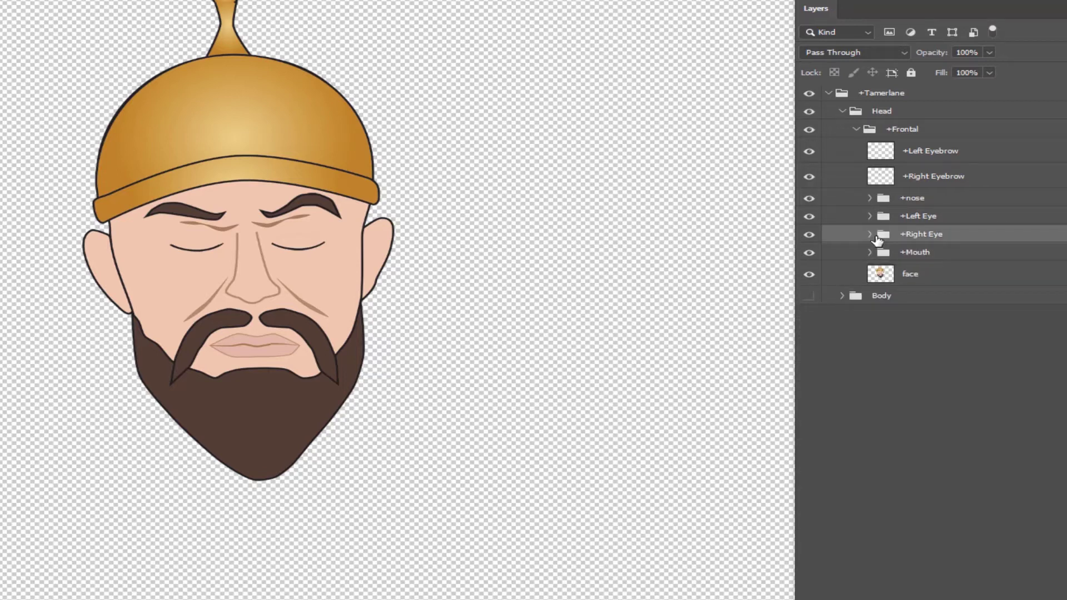
pyautogui.click(870, 235)
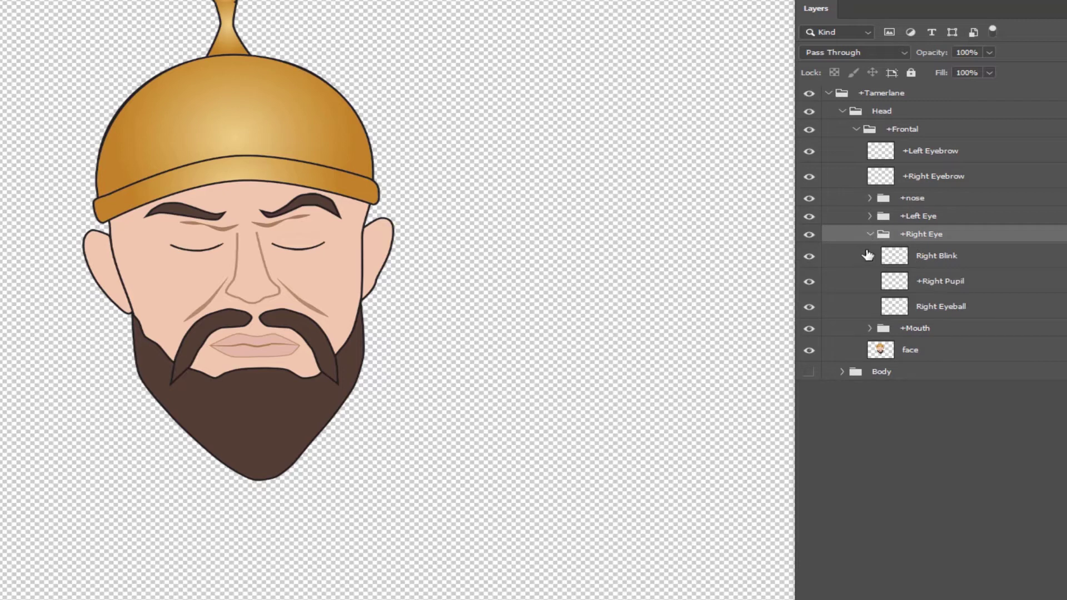
pyautogui.click(871, 236)
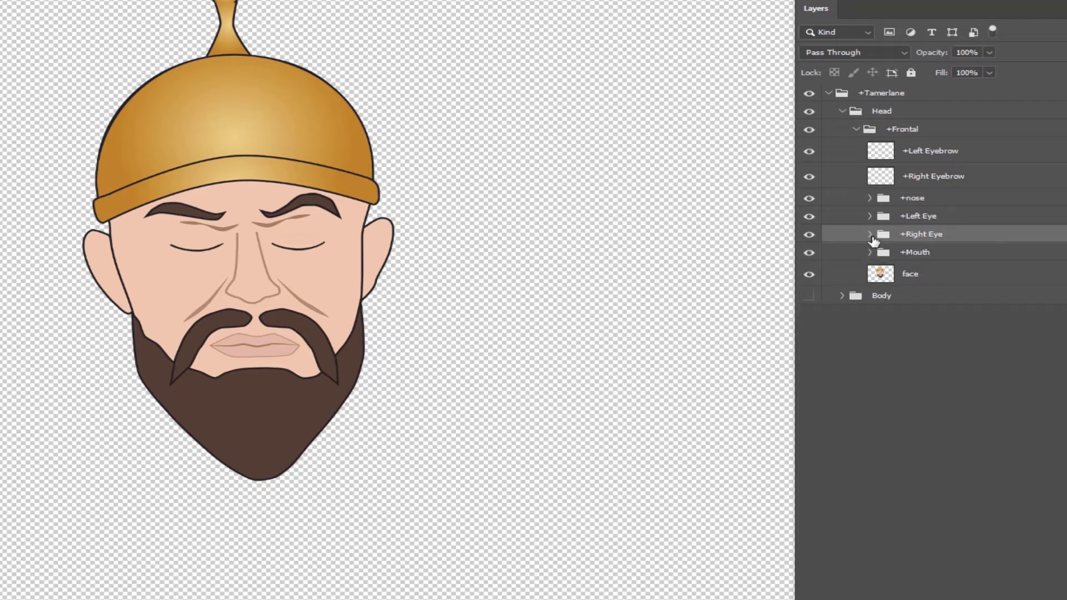
# - Expand the Body group and make it visible together with the head
pyautogui.click(841, 296)
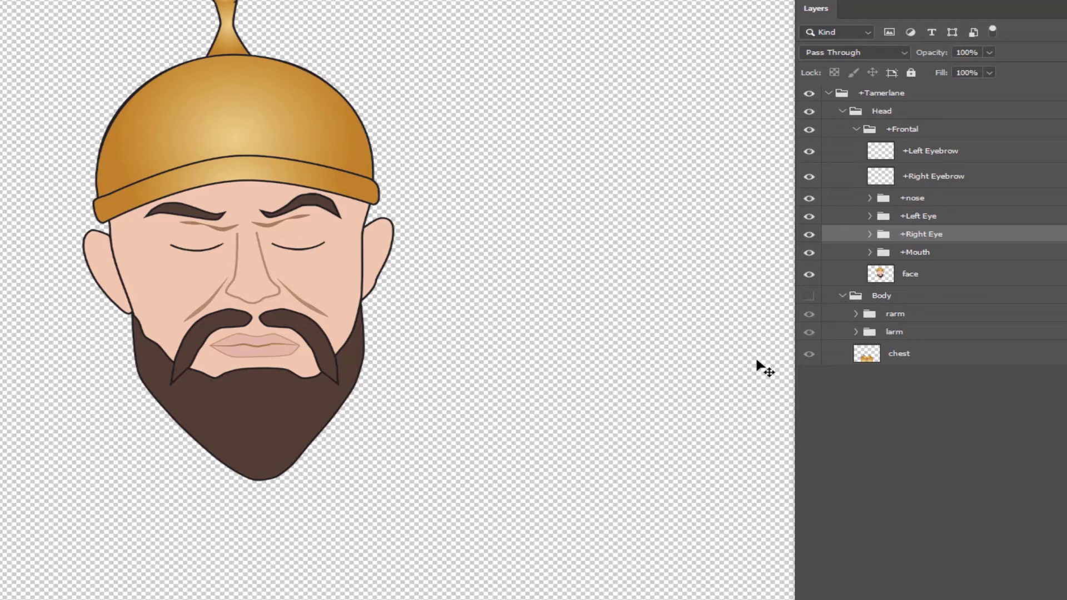
pyautogui.click(809, 297)
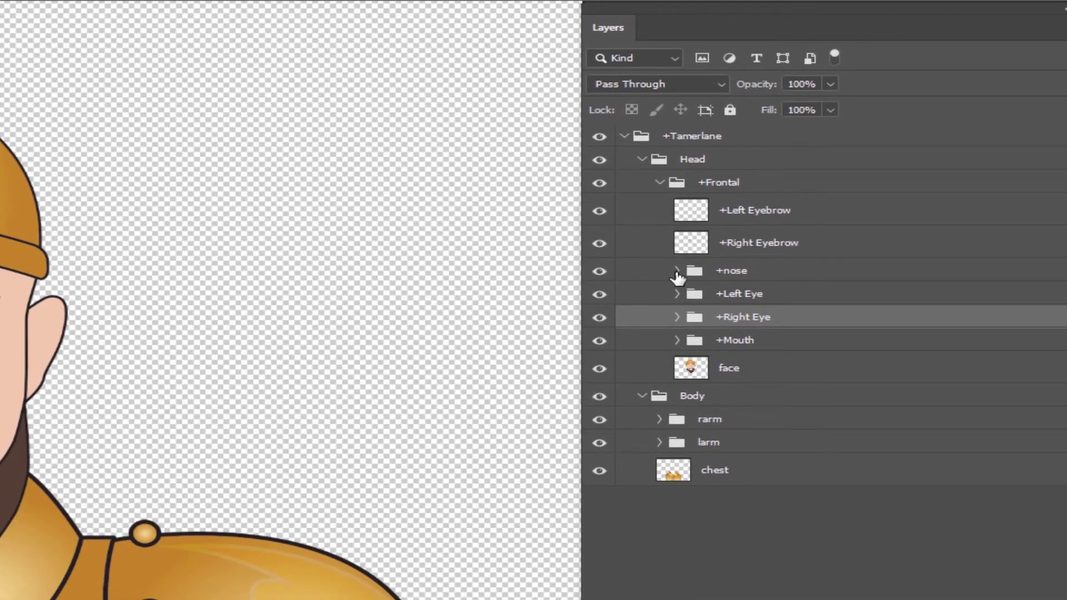
# - Expand the +nose, +Left Eye, +Right Eye and +Mouth groups and examine the naming of all their layers
pyautogui.click(677, 271)
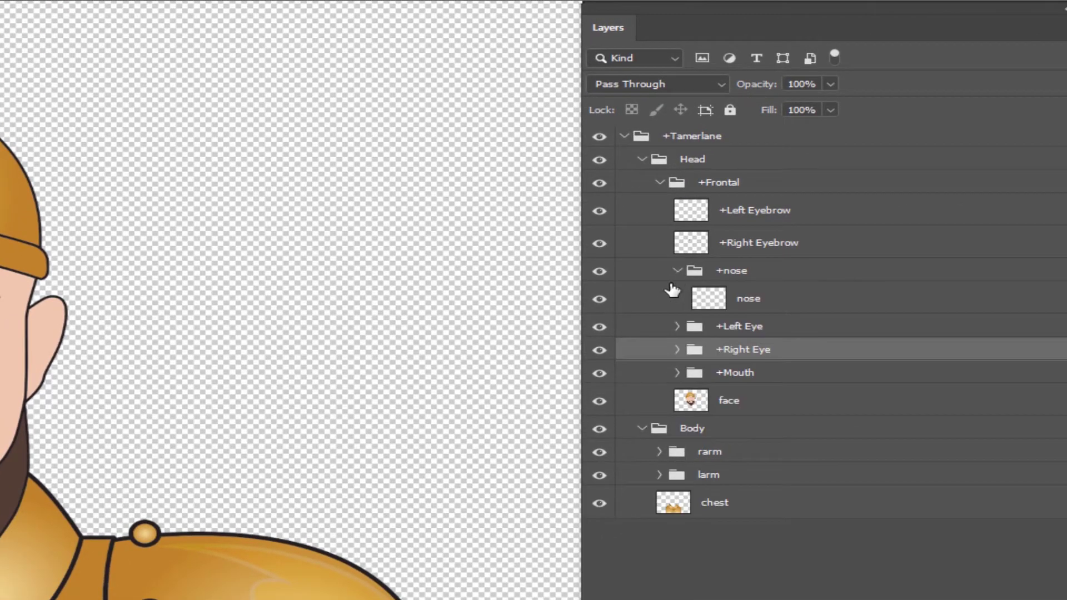
pyautogui.click(678, 329)
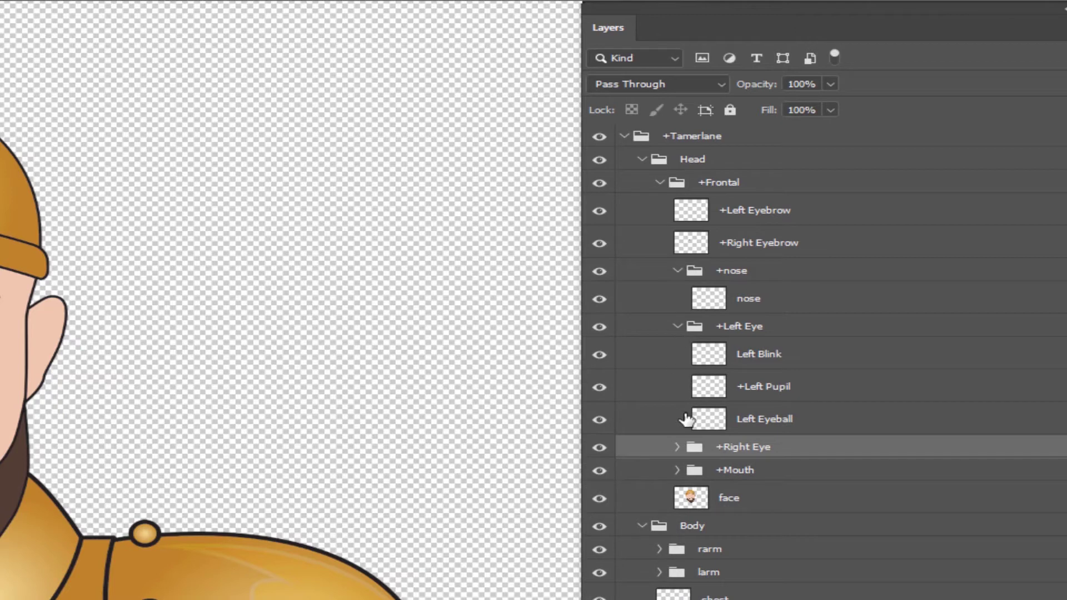
pyautogui.click(677, 447)
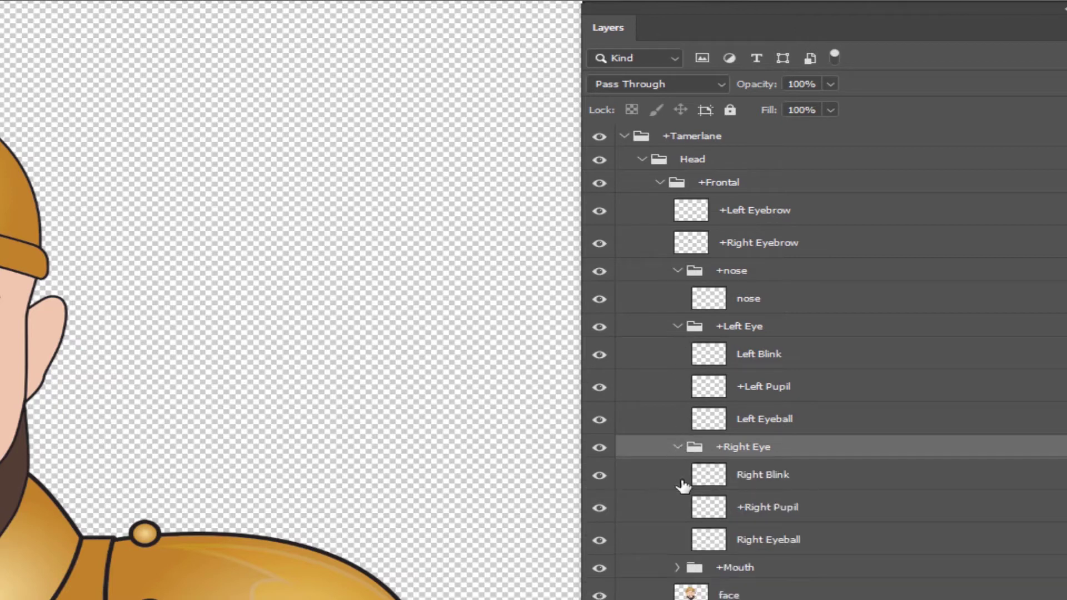
pyautogui.click(677, 568)
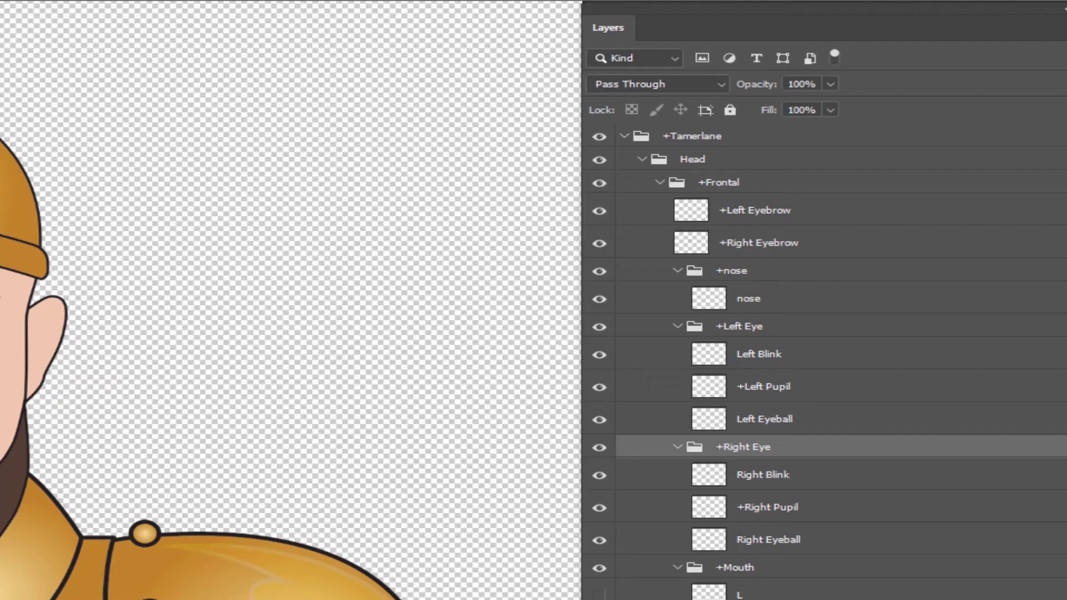
pyautogui.scroll(-5, 828, 361)
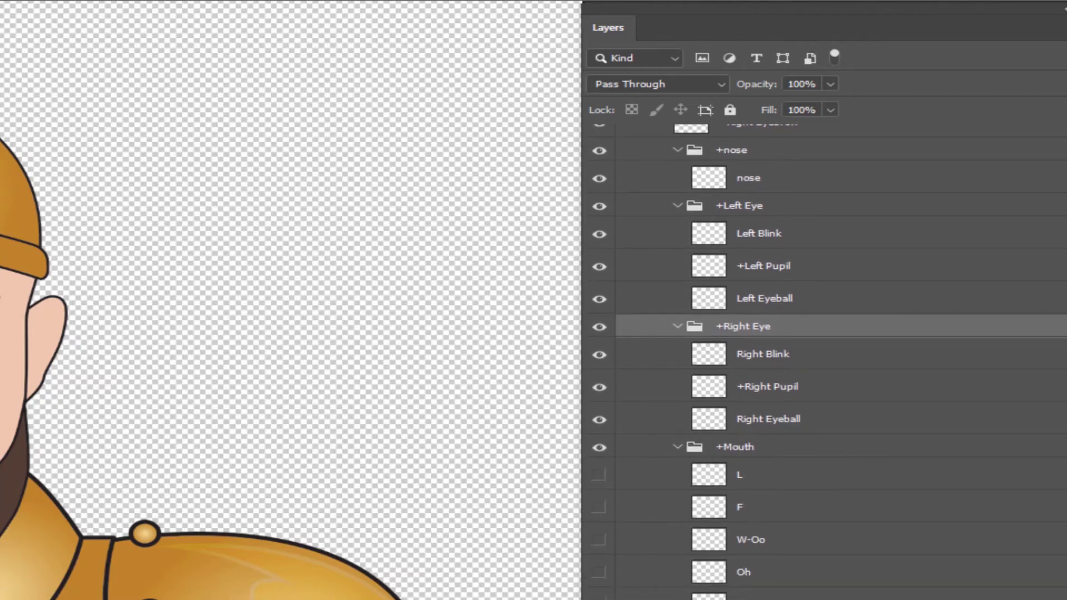
pyautogui.scroll(-4, 828, 361)
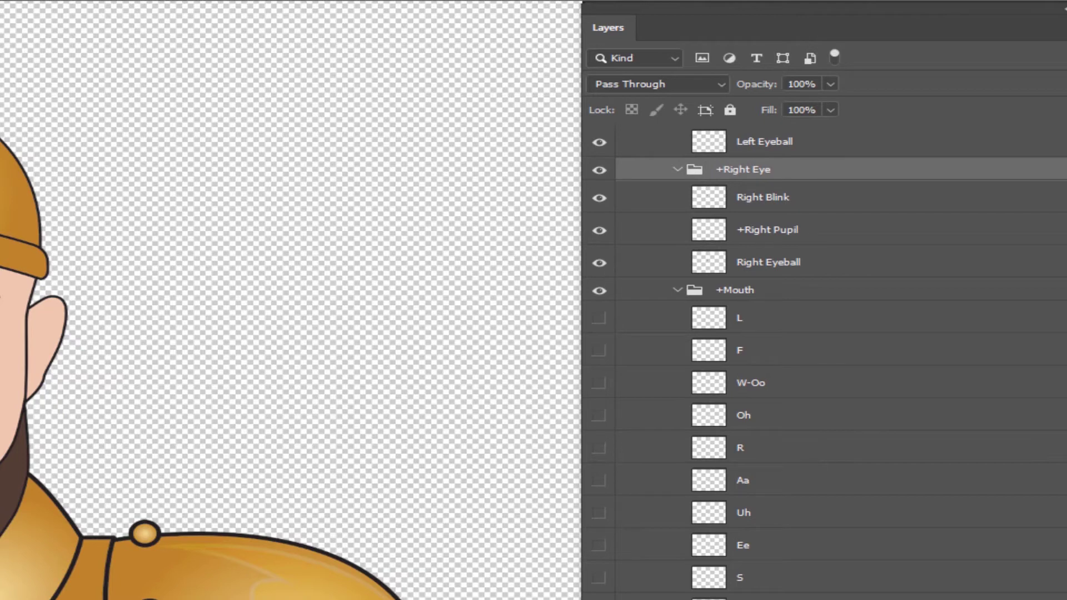
pyautogui.scroll(1, 828, 361)
pyautogui.scroll(-1, 828, 361)
pyautogui.scroll(5, 795, 292)
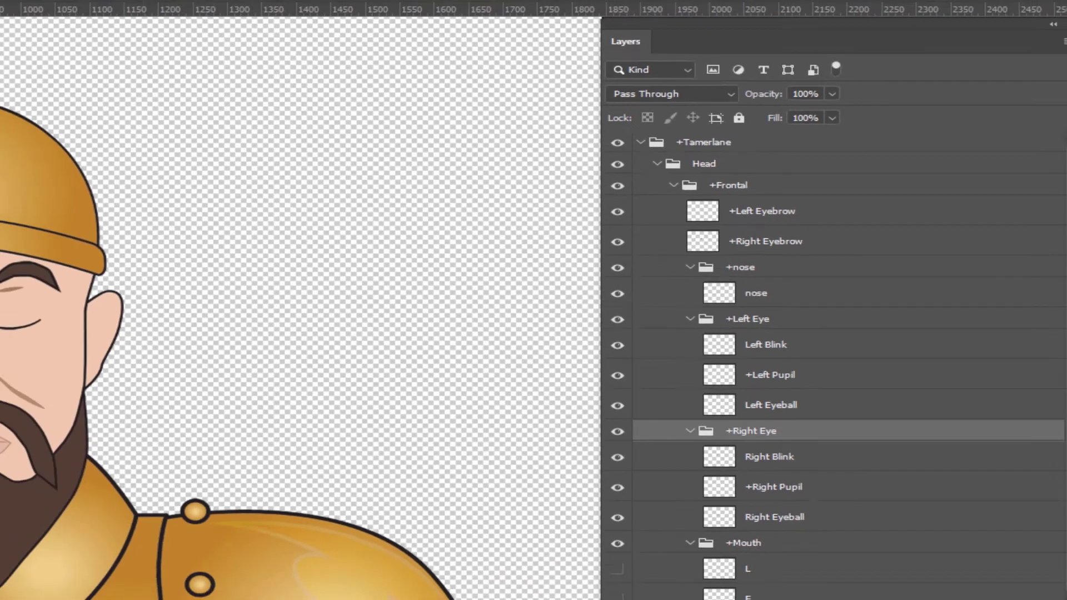
# - Save the layered Photoshop document of the character
pyautogui.click(31, 67)
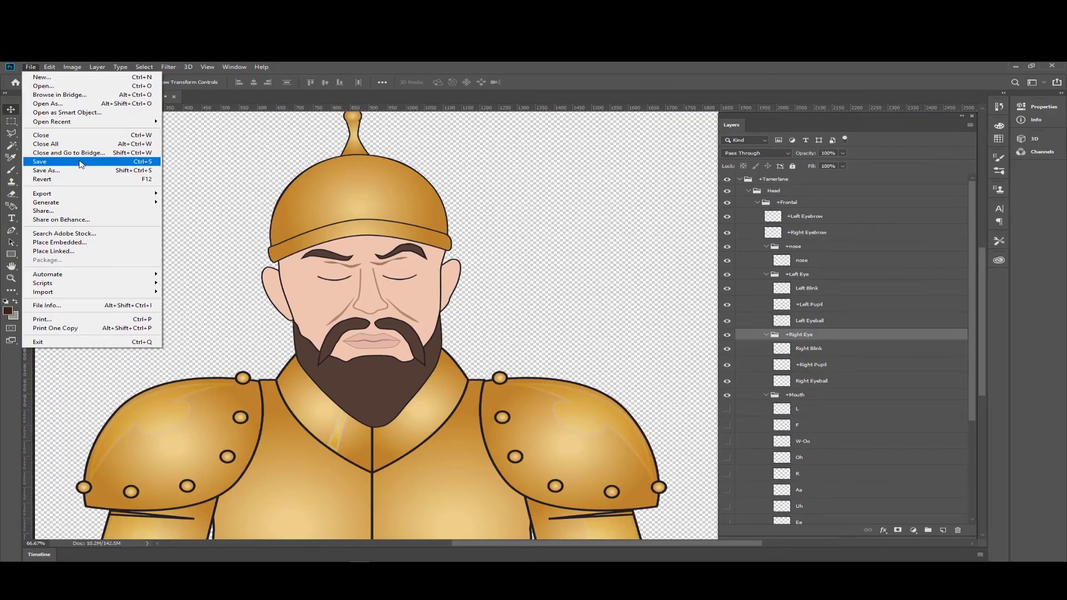
pyautogui.click(79, 163)
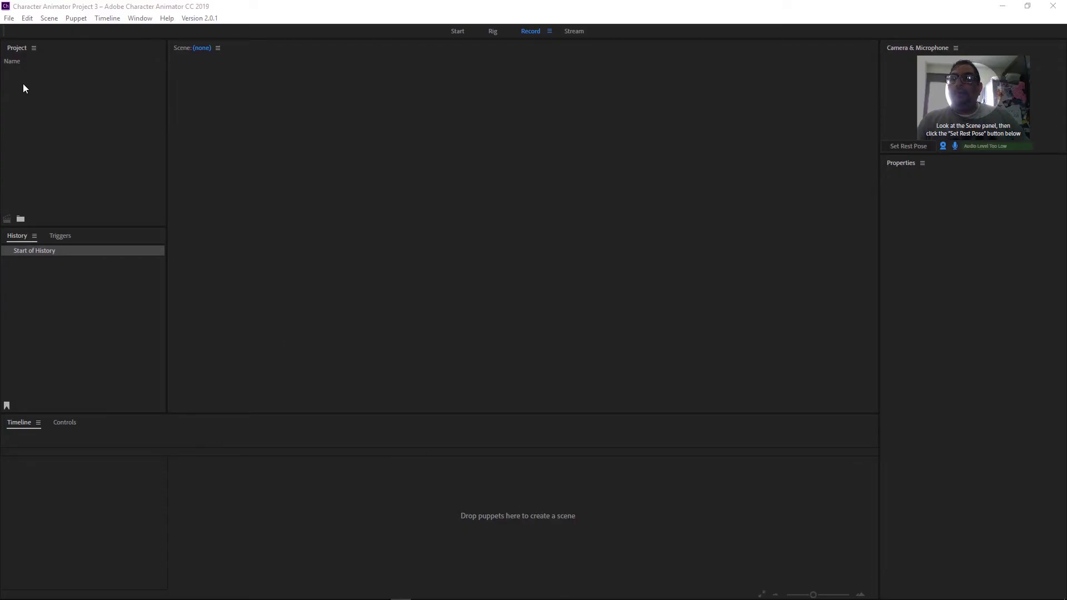
# - In Adobe Character Animator, import the Tamerlane PSD file from the Tamerlane folder into the project
pyautogui.click(13, 27)
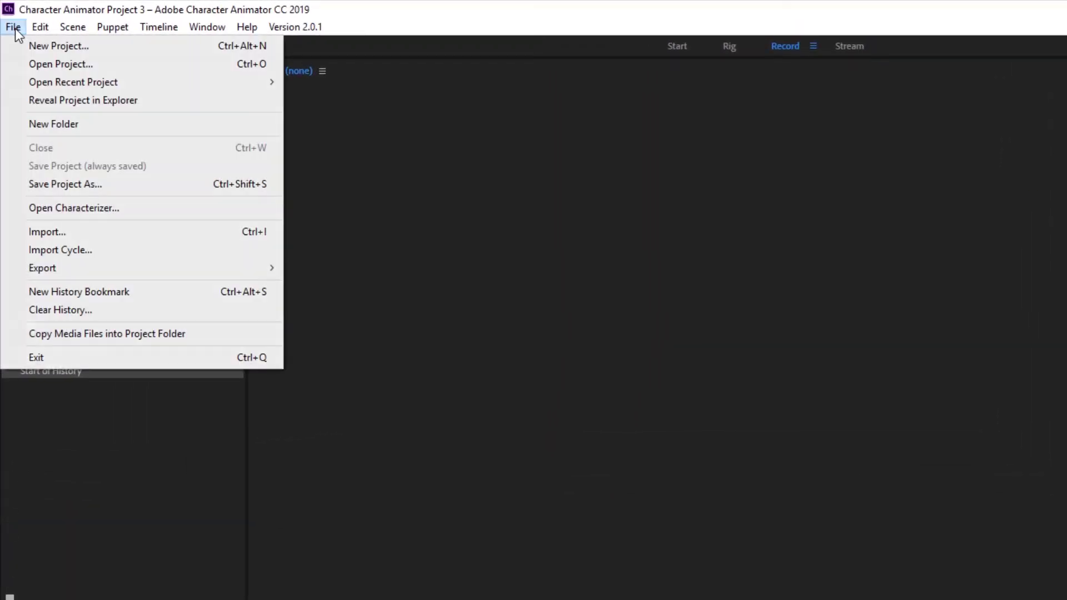
pyautogui.click(75, 230)
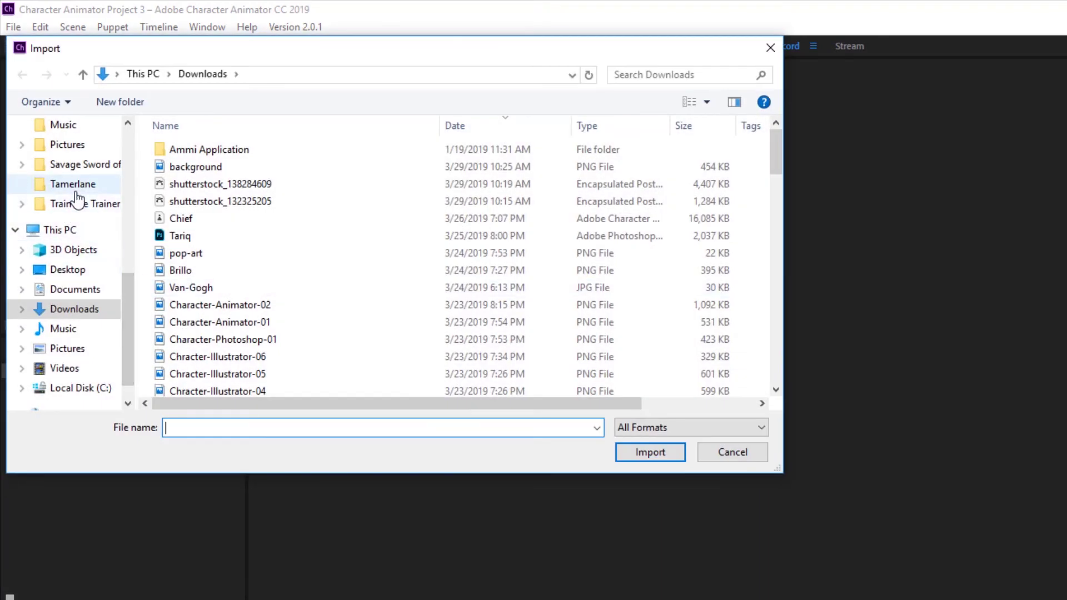
pyautogui.click(79, 188)
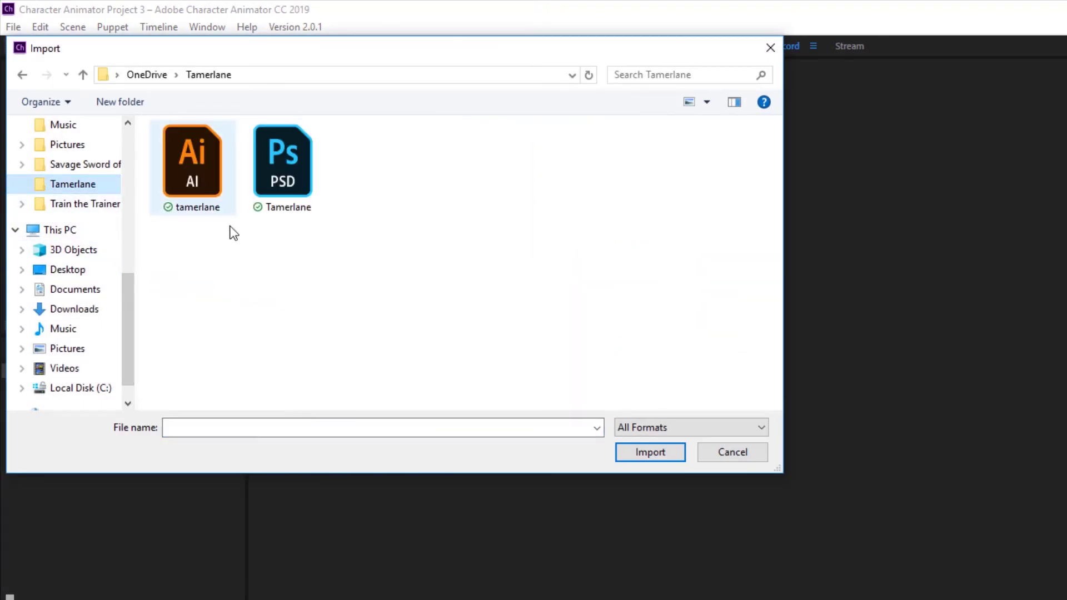
pyautogui.click(283, 191)
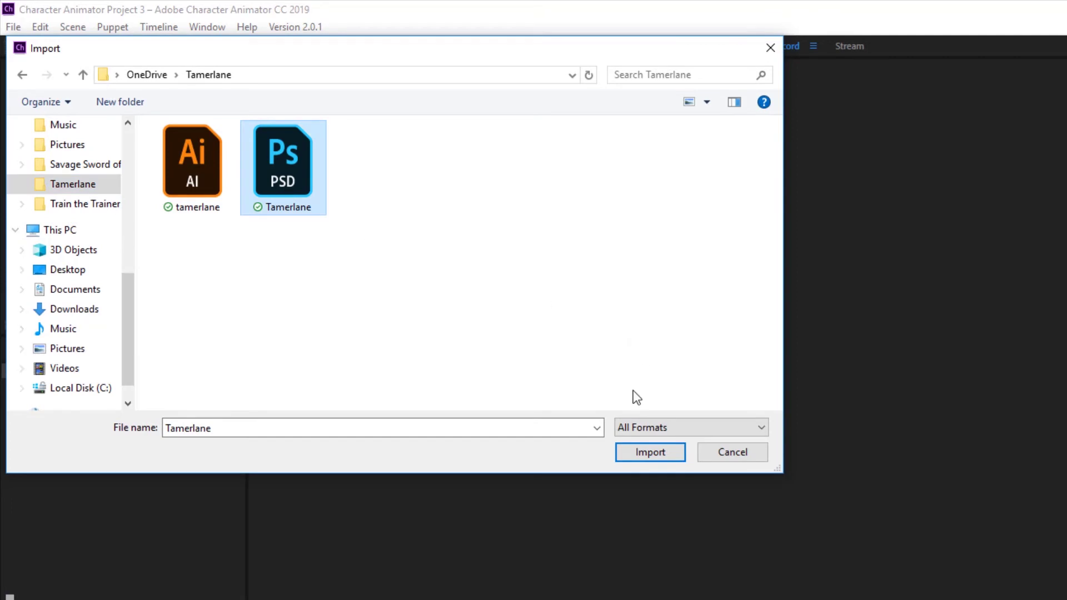
pyautogui.click(632, 454)
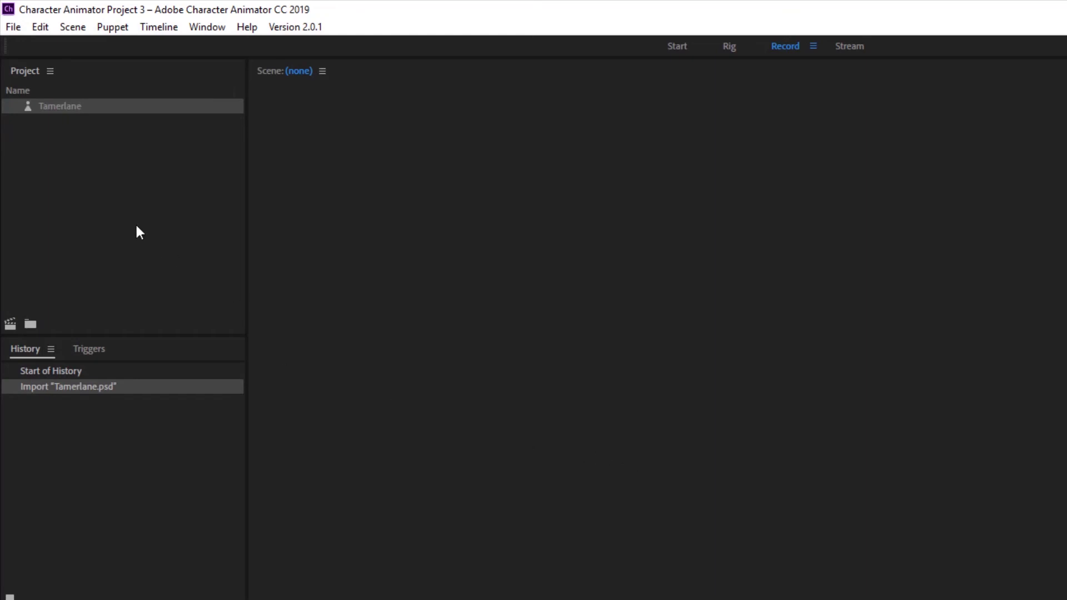
# - Open the Tamerlane puppet for rigging and expand its Frontal and Mouth groups to examine the imported layers
pyautogui.click(78, 110)
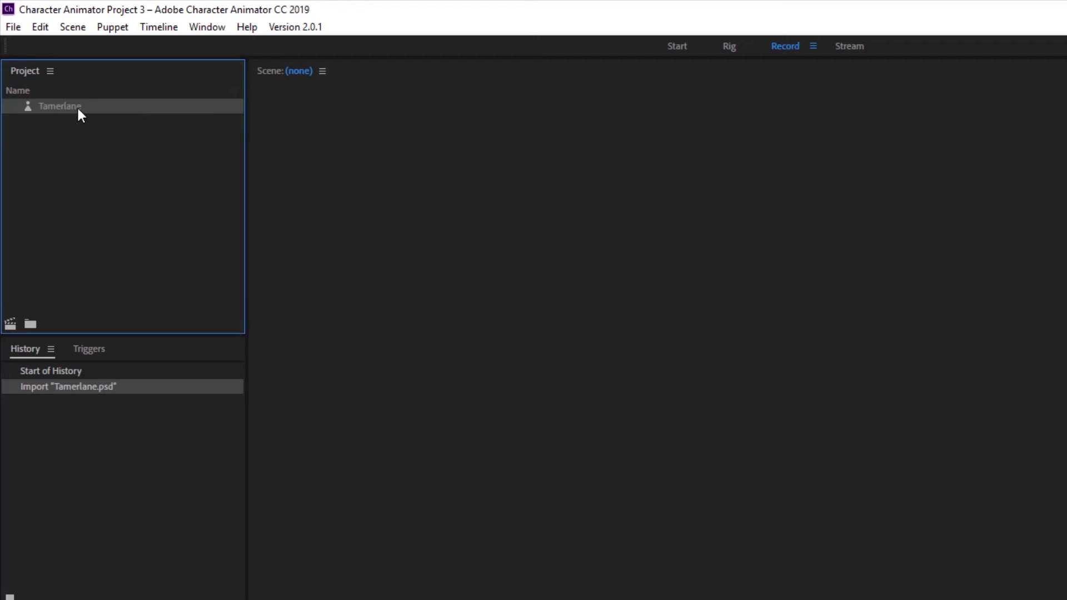
pyautogui.doubleClick(69, 104)
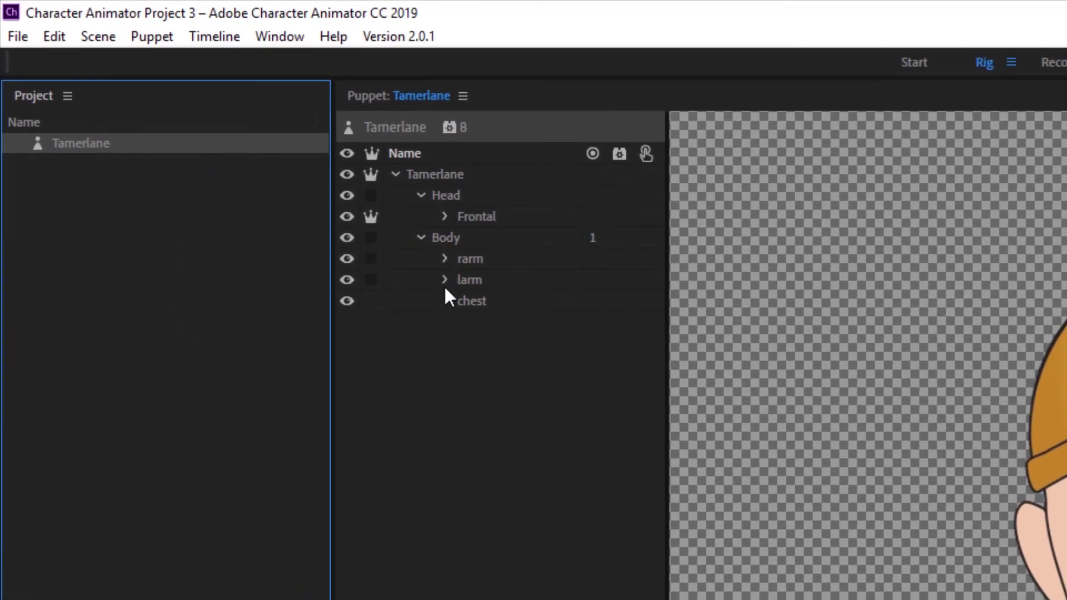
pyautogui.click(445, 216)
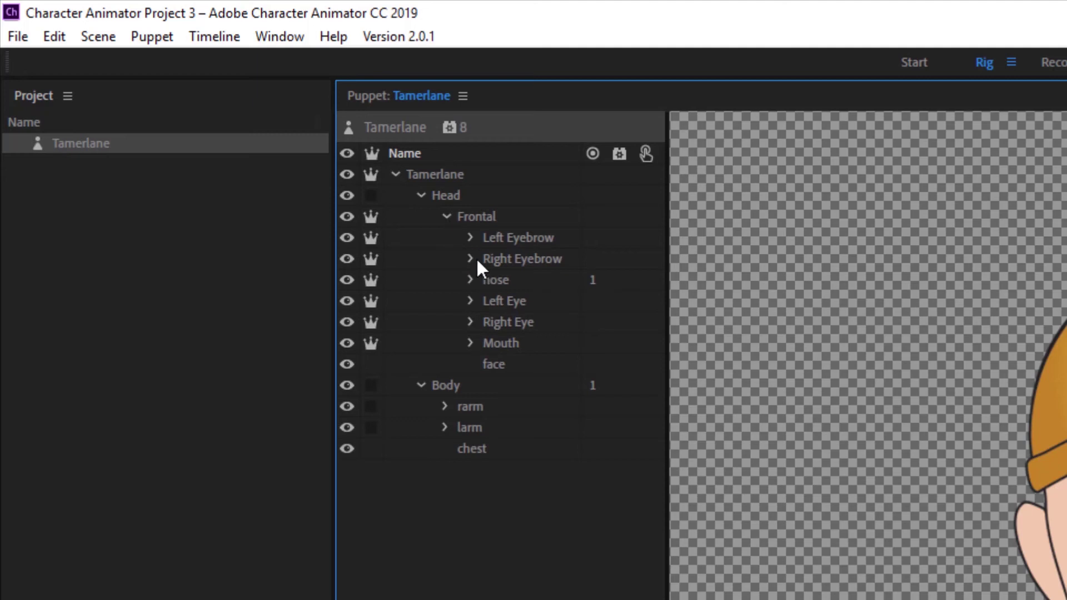
pyautogui.click(471, 341)
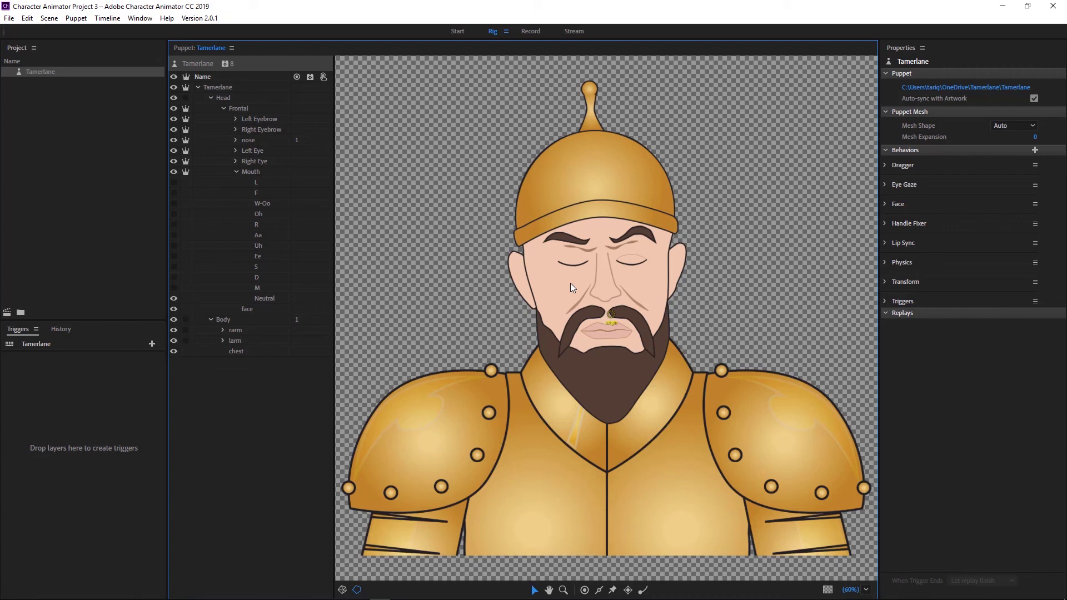
pyautogui.moveTo(508, 599)
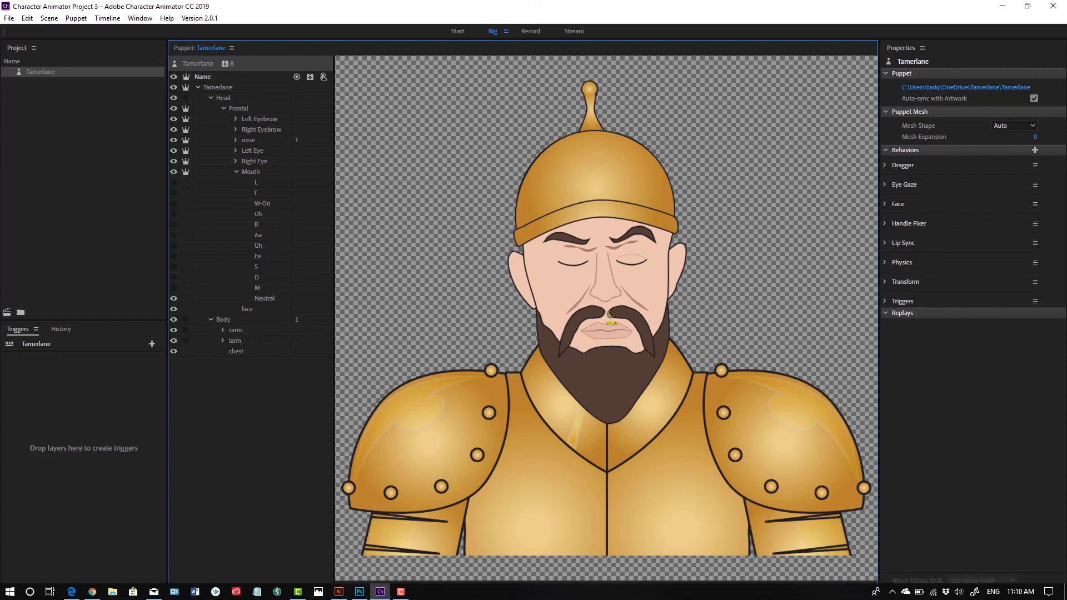